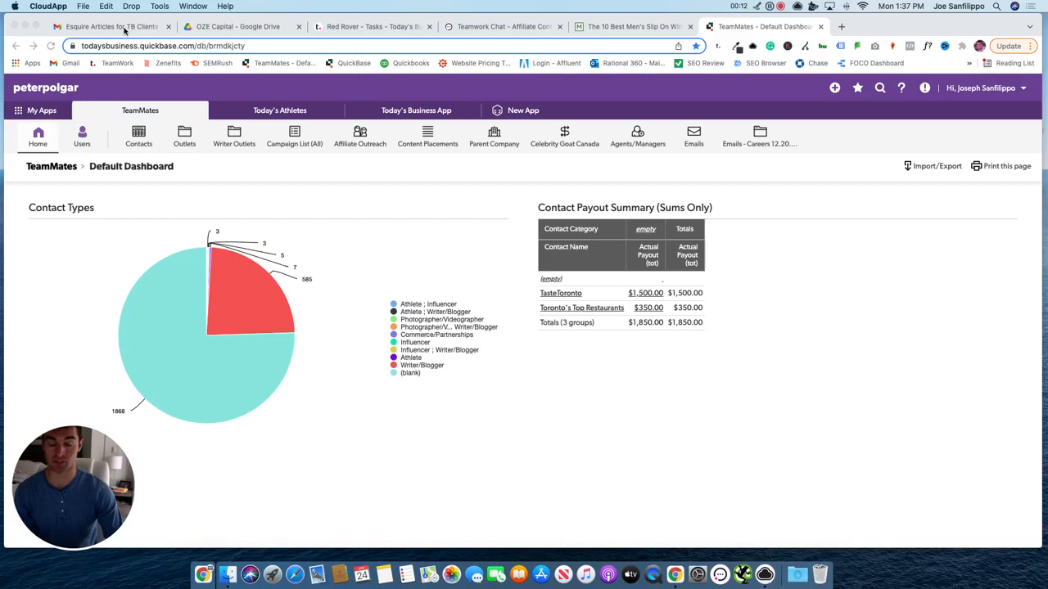
Review the "Esquire Articles for TB Clients" email in Gmail and the New Republic article link in Teamwork's Affiliate Content Placements chat
{"action": "left_click", "coordinate": [114, 26]}
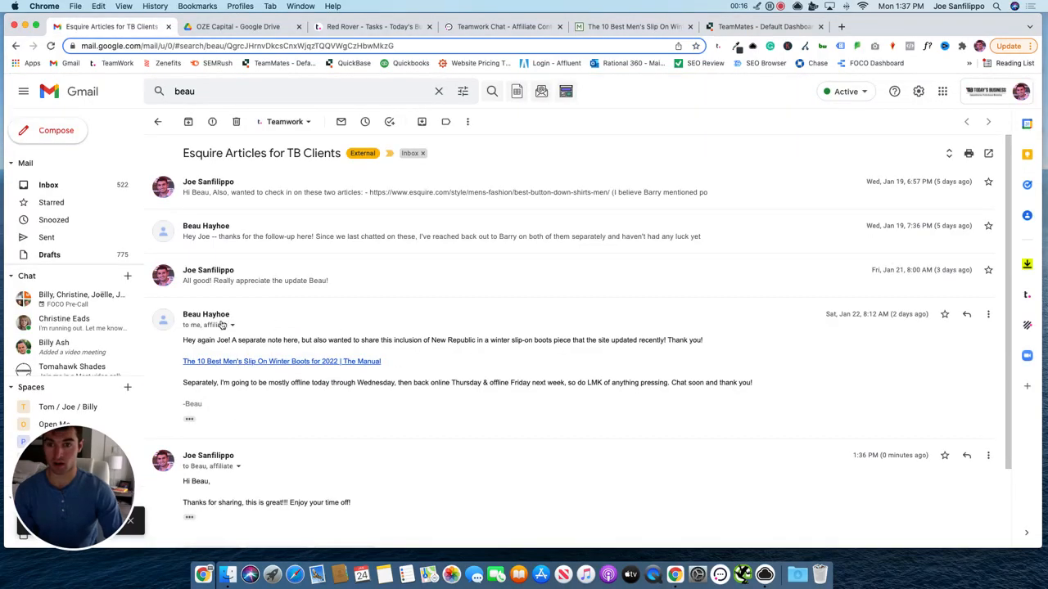
{"action": "scroll", "coordinate": [263, 337], "scroll_direction": "down", "scroll_amount": 1}
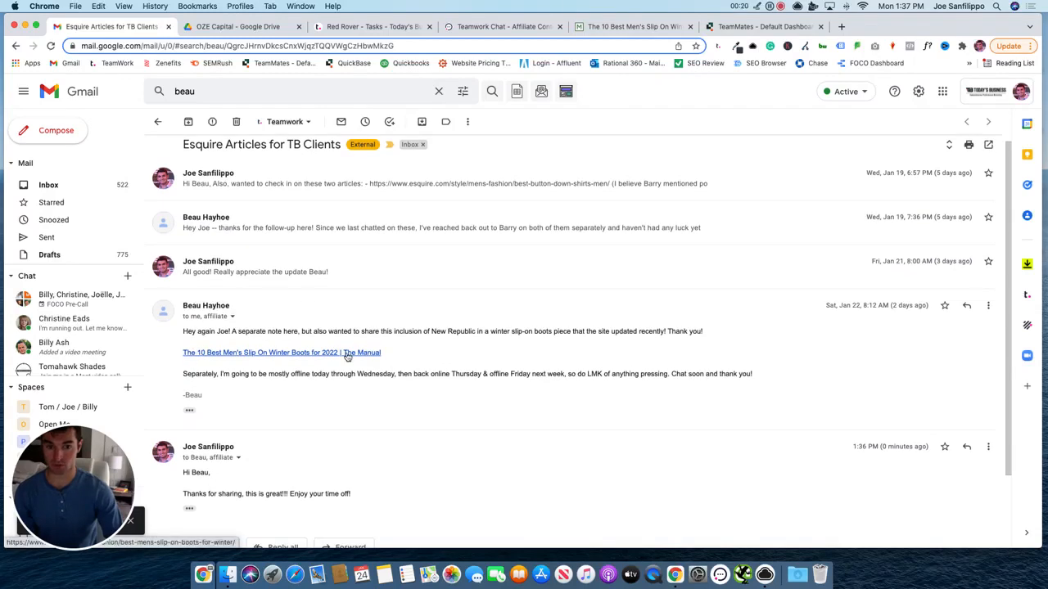
{"action": "left_click_drag", "start_coordinate": [480, 332], "coordinate": [446, 332]}
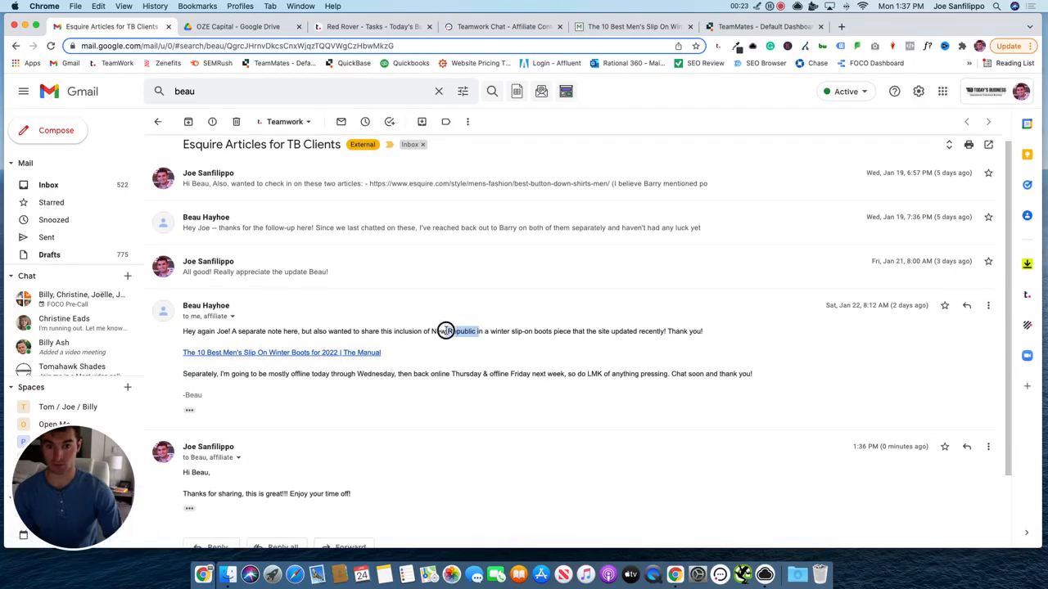
{"action": "left_click", "coordinate": [506, 29]}
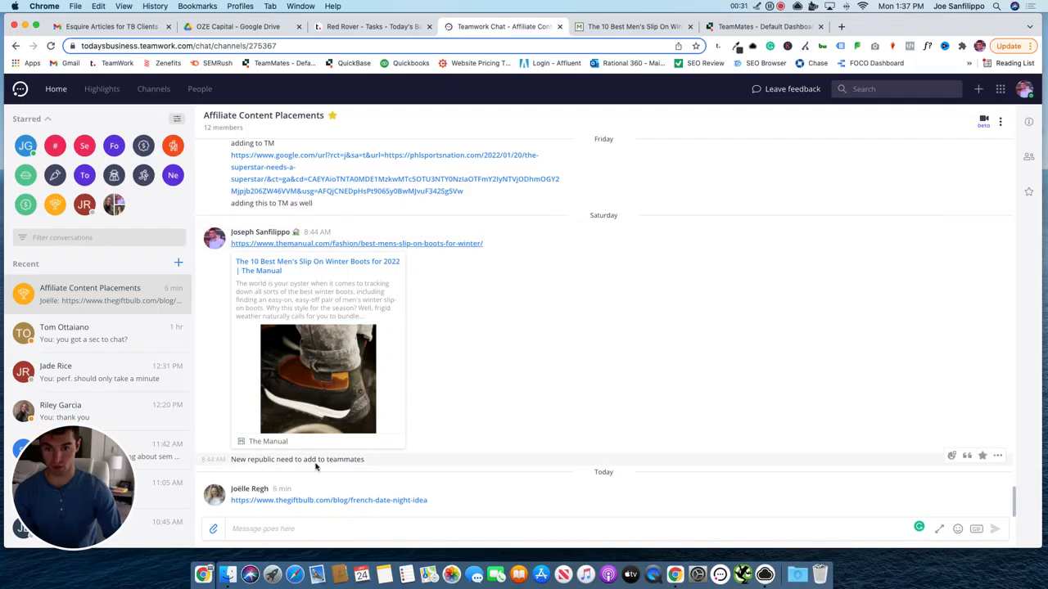
{"action": "left_click", "coordinate": [336, 244]}
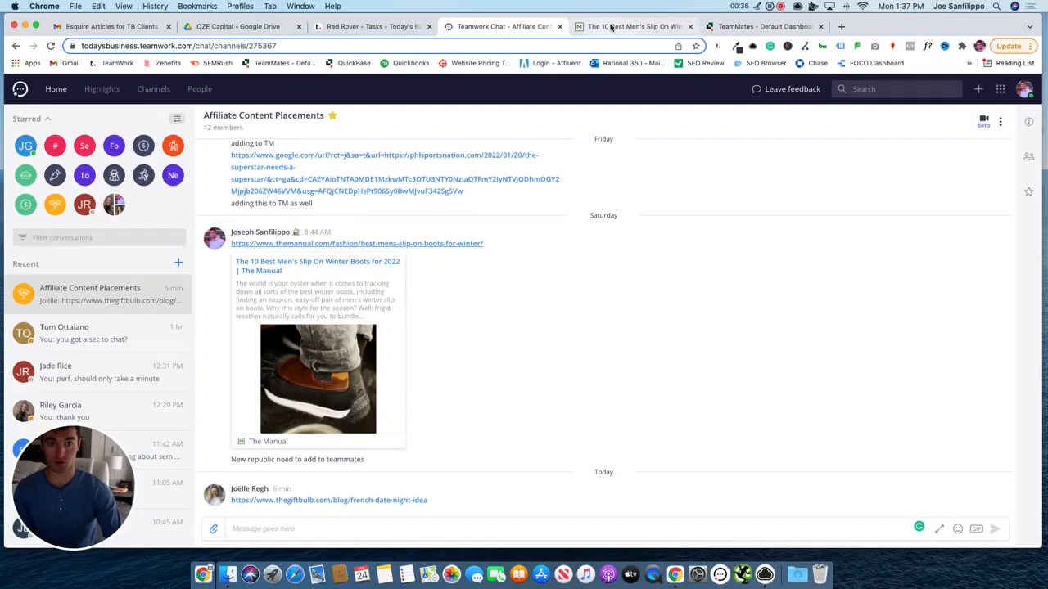
Copy the URL of The Manual's slip-on winter boots article and search the TeamMates Content Placements table for it
{"action": "left_click", "coordinate": [324, 46]}
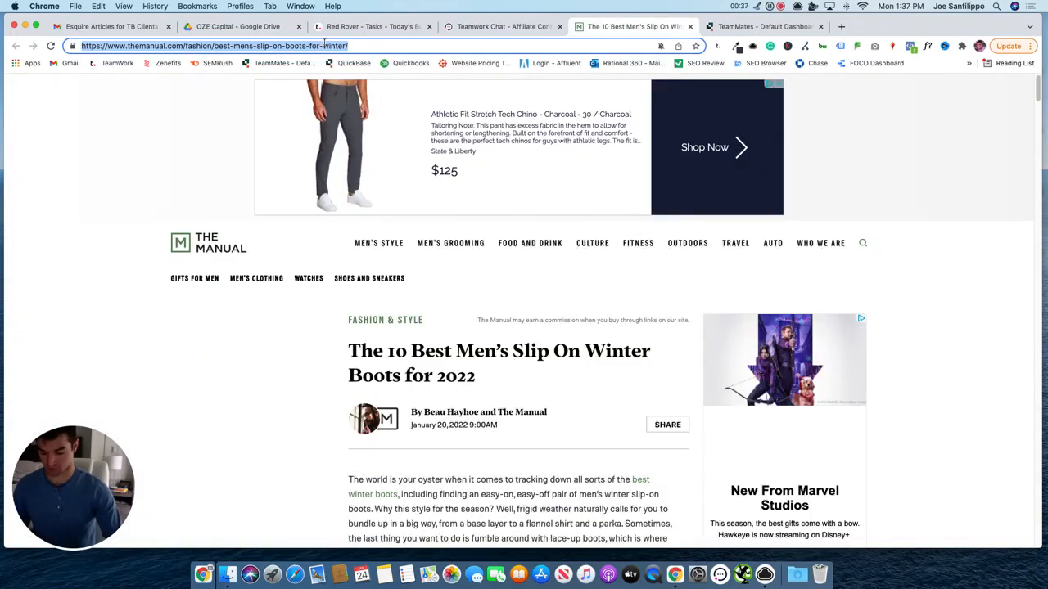
{"action": "left_click", "coordinate": [735, 27]}
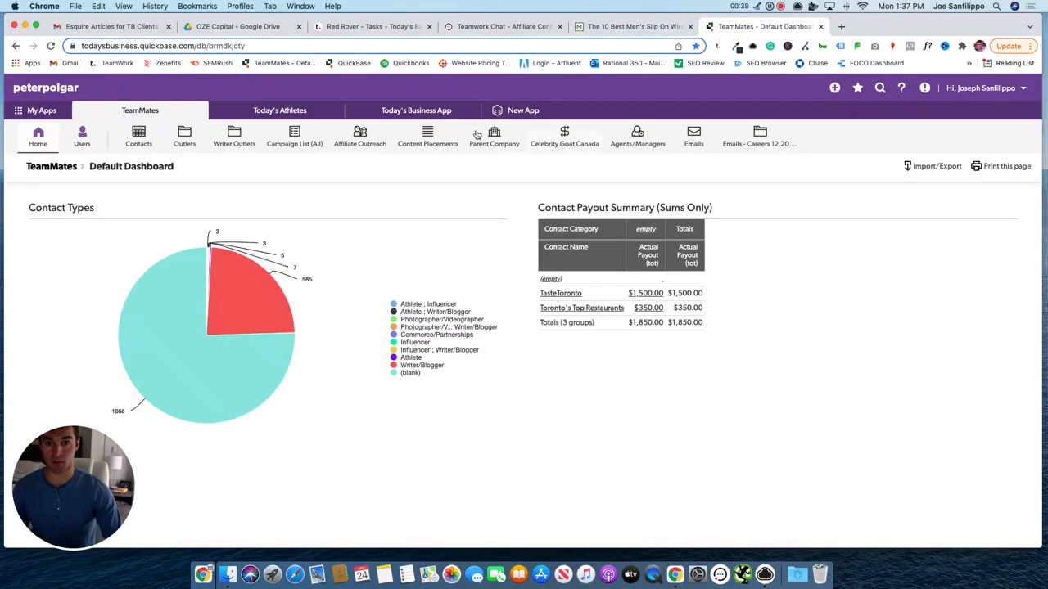
{"action": "left_click", "coordinate": [427, 143]}
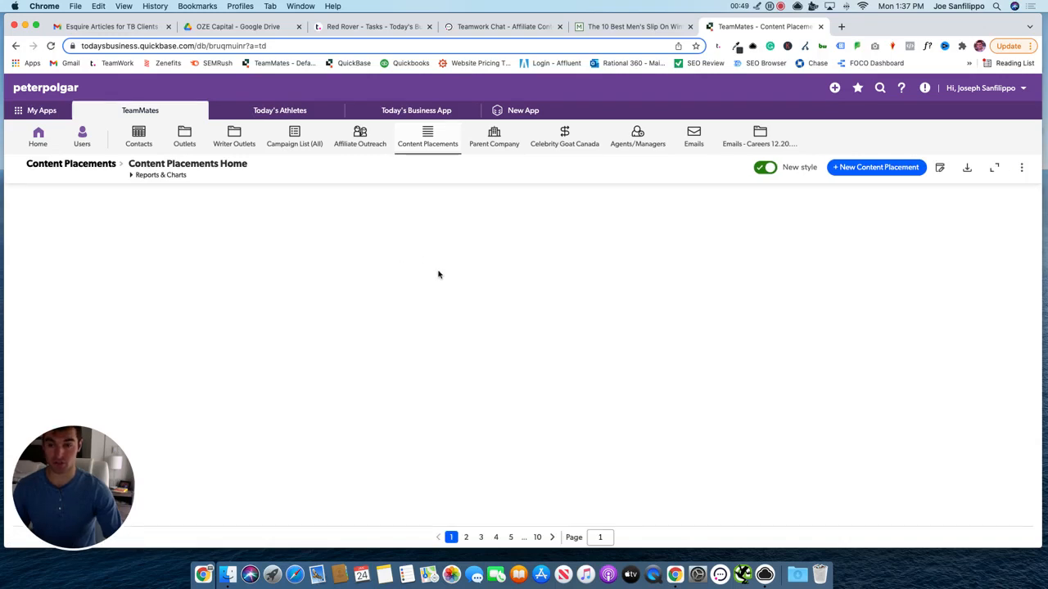
{"action": "left_click", "coordinate": [77, 198]}
{"action": "key", "text": "super+v"}
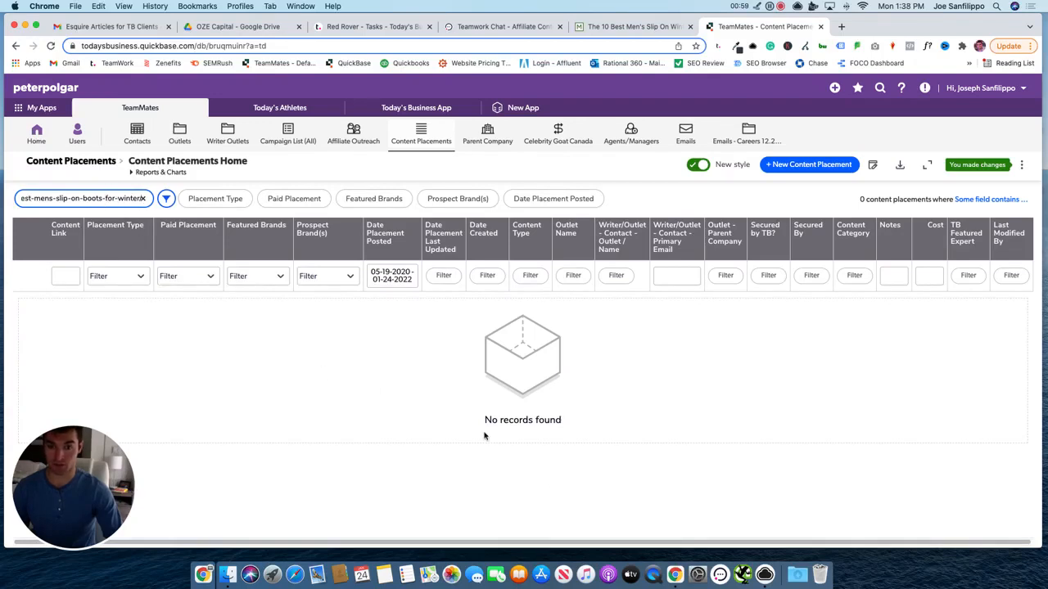
Start a new content placement with the copied article URL as its content link and Article as the placement type
{"action": "left_click_drag", "start_coordinate": [94, 199], "coordinate": [3, 197]}
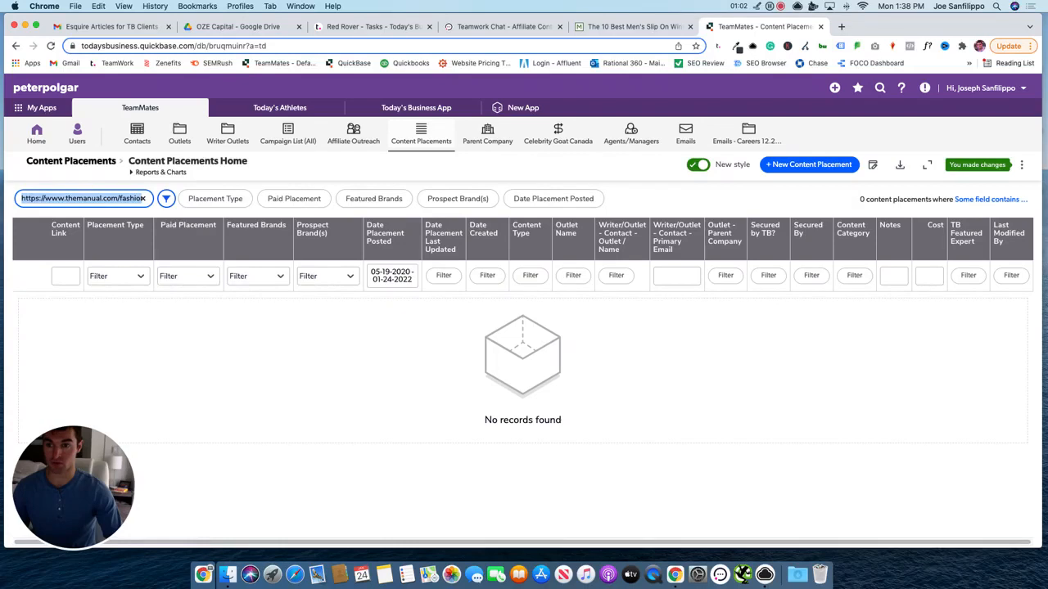
{"action": "left_click", "coordinate": [810, 166]}
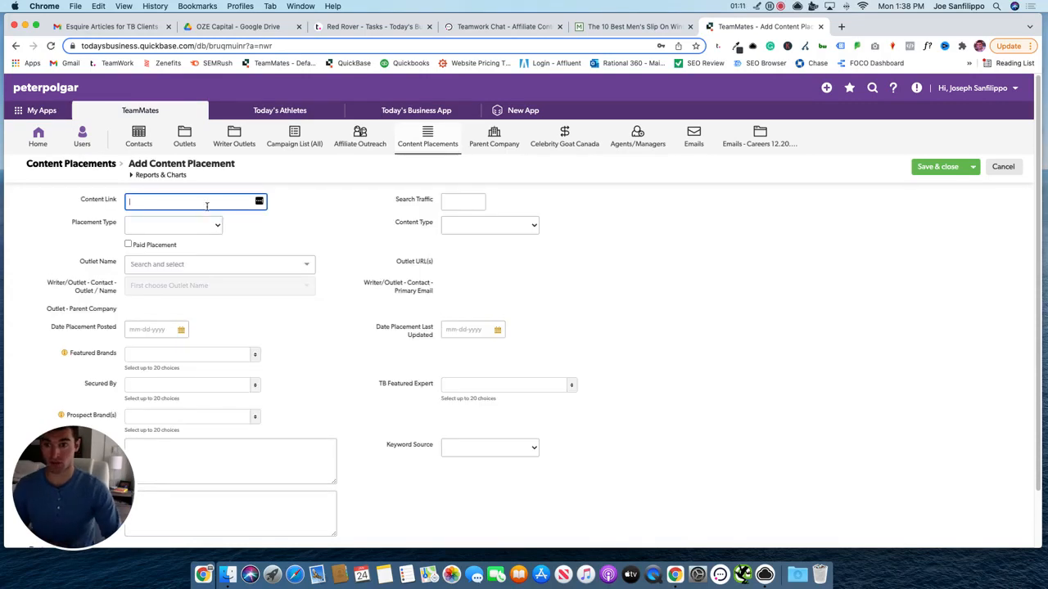
{"action": "key", "text": "super+v"}
{"action": "left_click", "coordinate": [190, 226]}
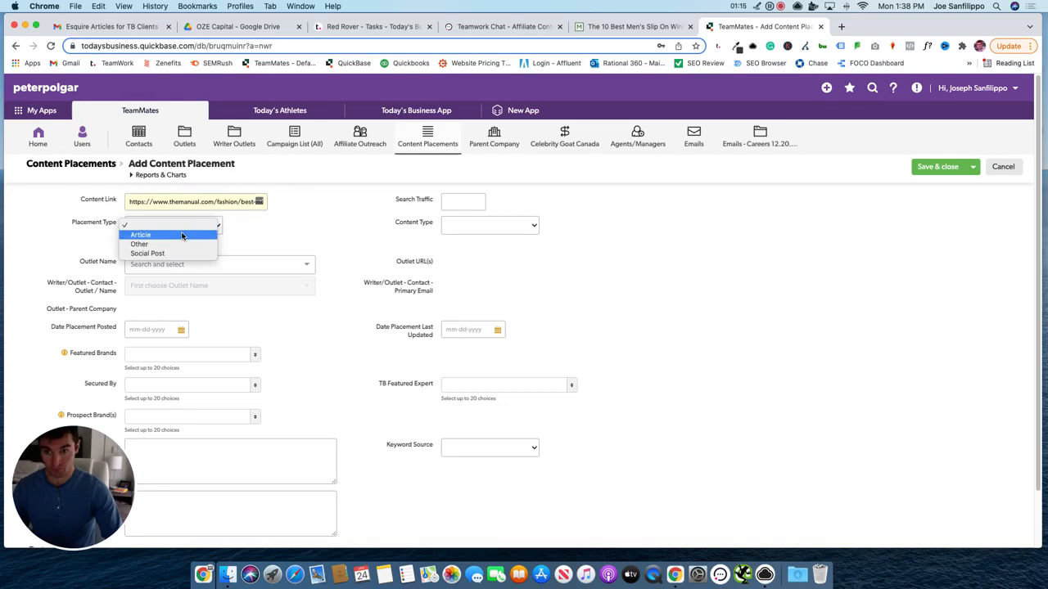
{"action": "left_click", "coordinate": [182, 235]}
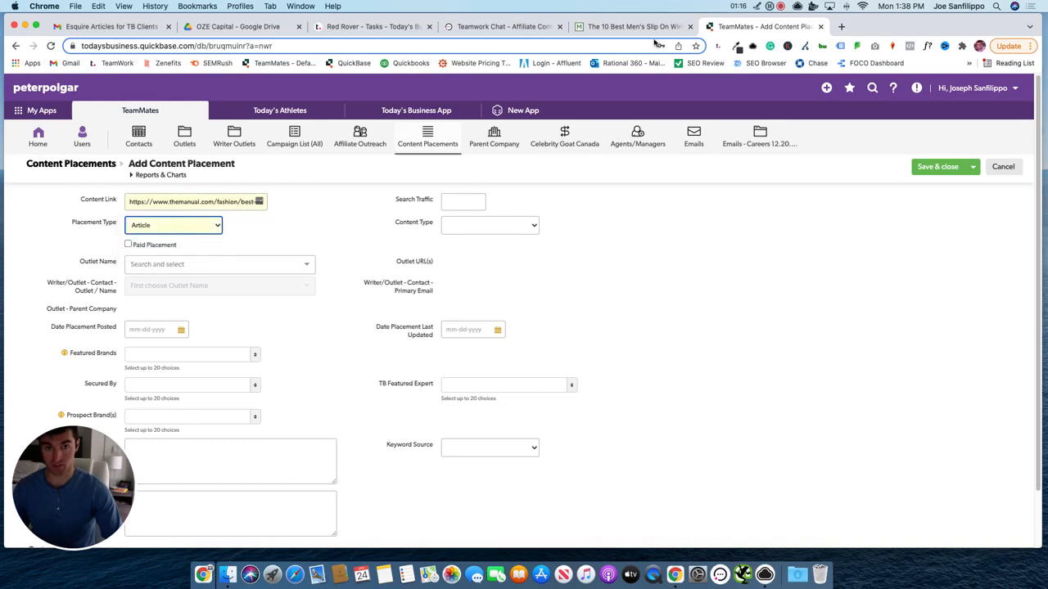
Find and select The Manual as the placement's outlet name
{"action": "left_click", "coordinate": [220, 266]}
{"action": "type", "text": "the manu"}
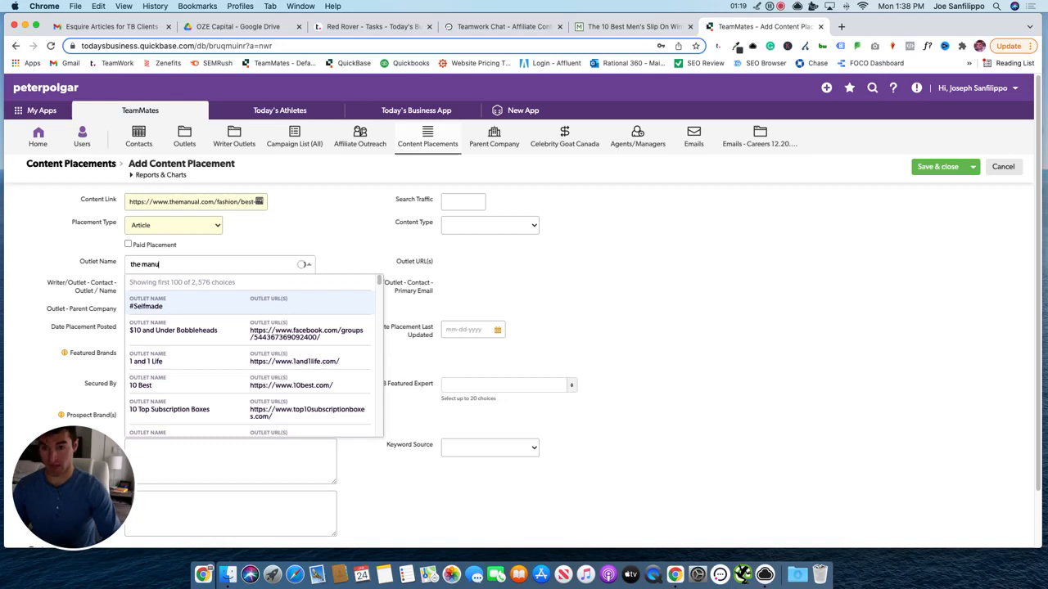
{"action": "left_click", "coordinate": [200, 307]}
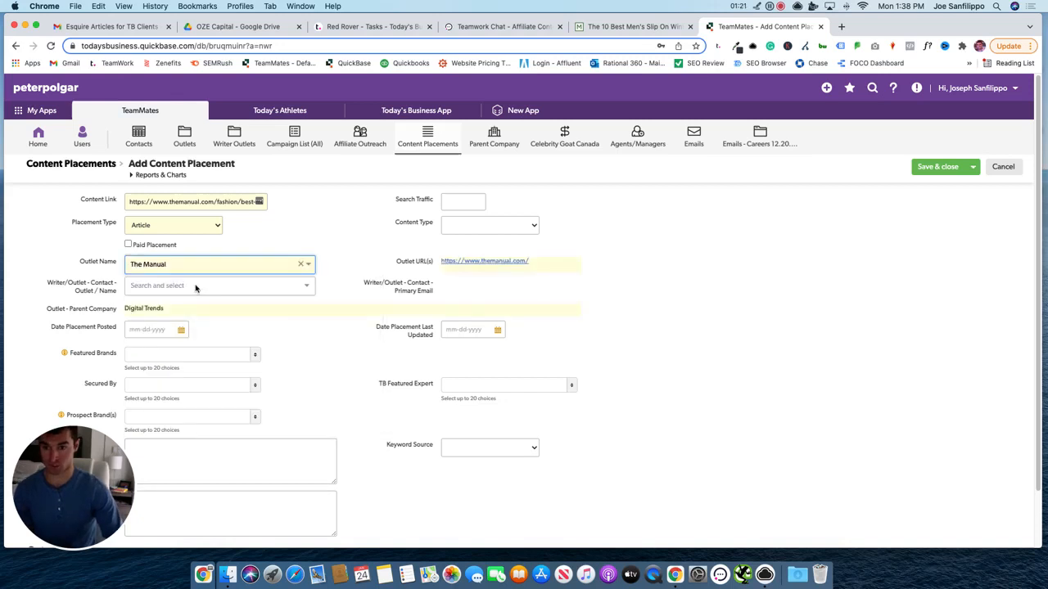
Set the writer/outlet contact to the article's author, checking the byline on the article page
{"action": "left_click", "coordinate": [195, 285]}
{"action": "type", "text": "beau"}
{"action": "left_click", "coordinate": [207, 328]}
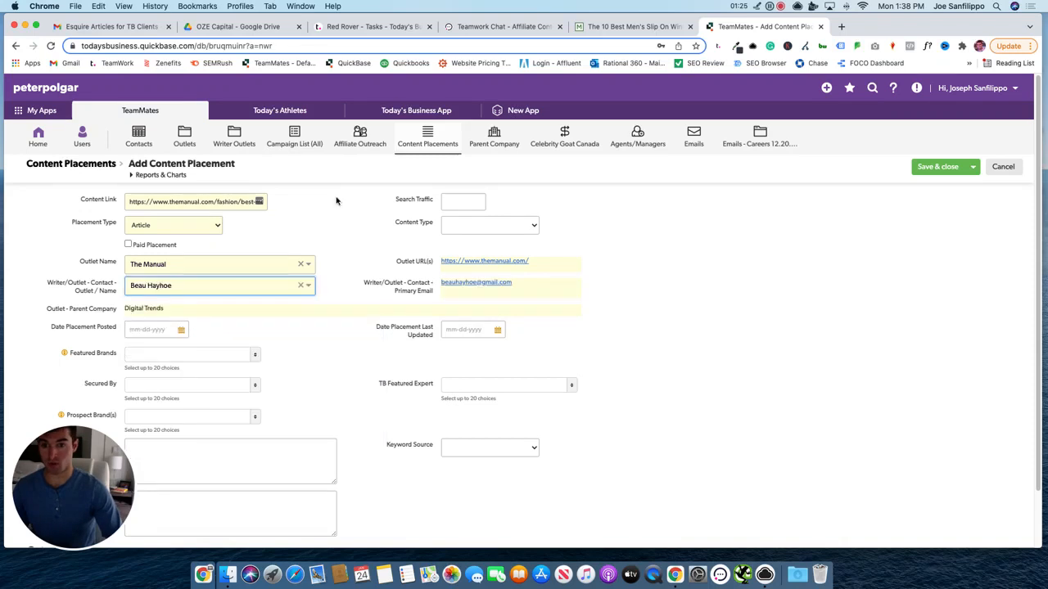
{"action": "left_click", "coordinate": [628, 31]}
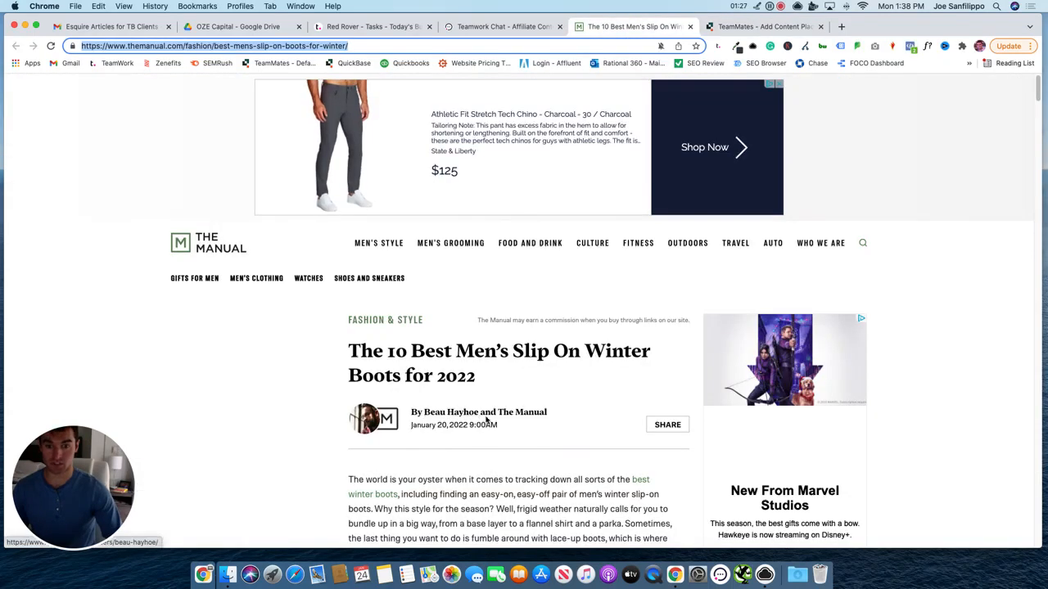
{"action": "left_click", "coordinate": [741, 26]}
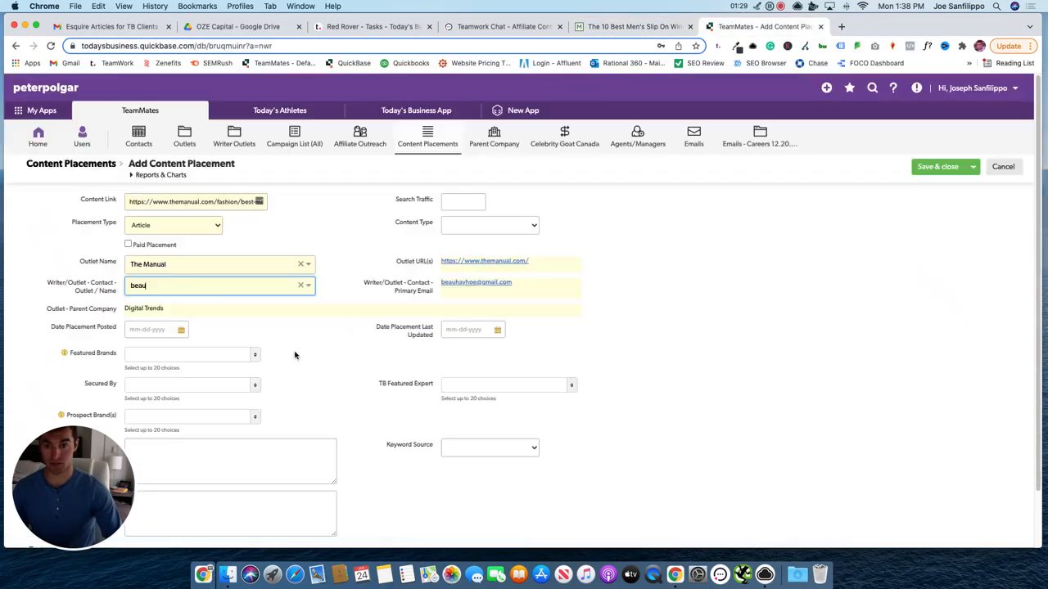
{"action": "left_click", "coordinate": [189, 325]}
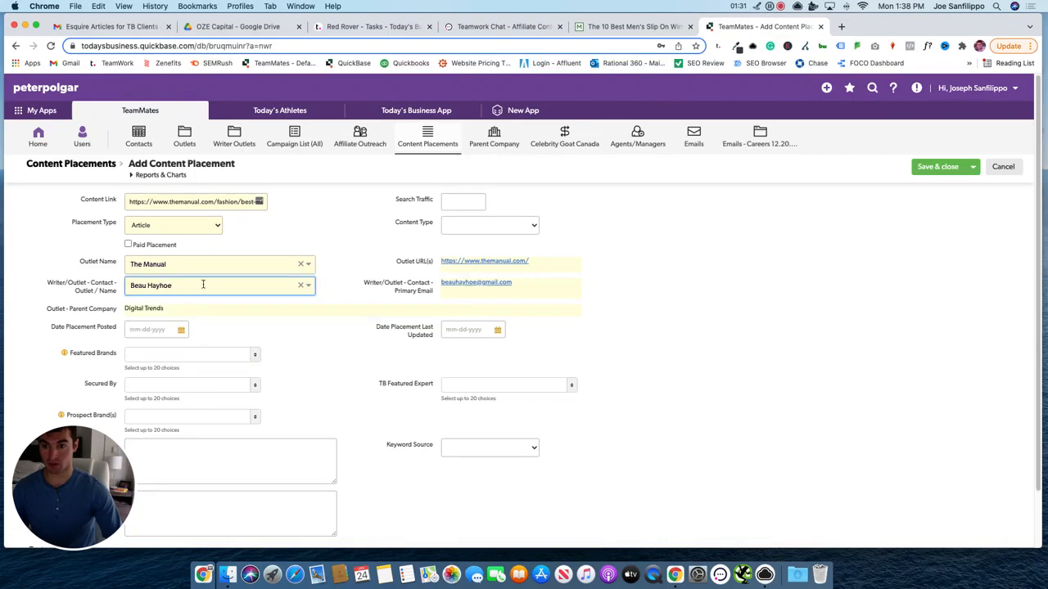
Check the publication date on the article page and set the date placement posted to 01-20-2022
{"action": "scroll", "coordinate": [278, 358], "scroll_direction": "down", "scroll_amount": 1}
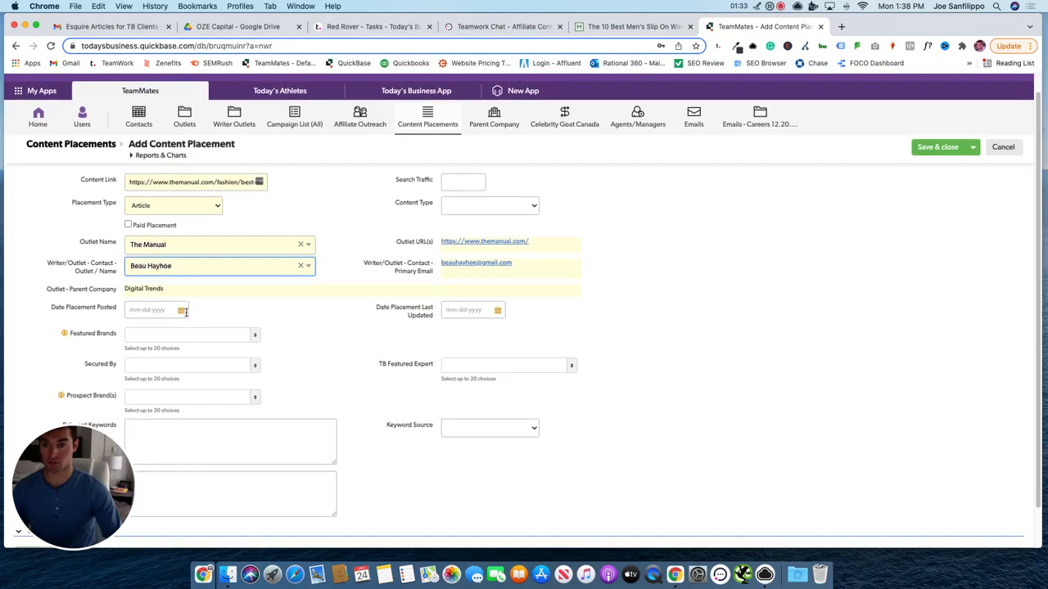
{"action": "left_click", "coordinate": [182, 311]}
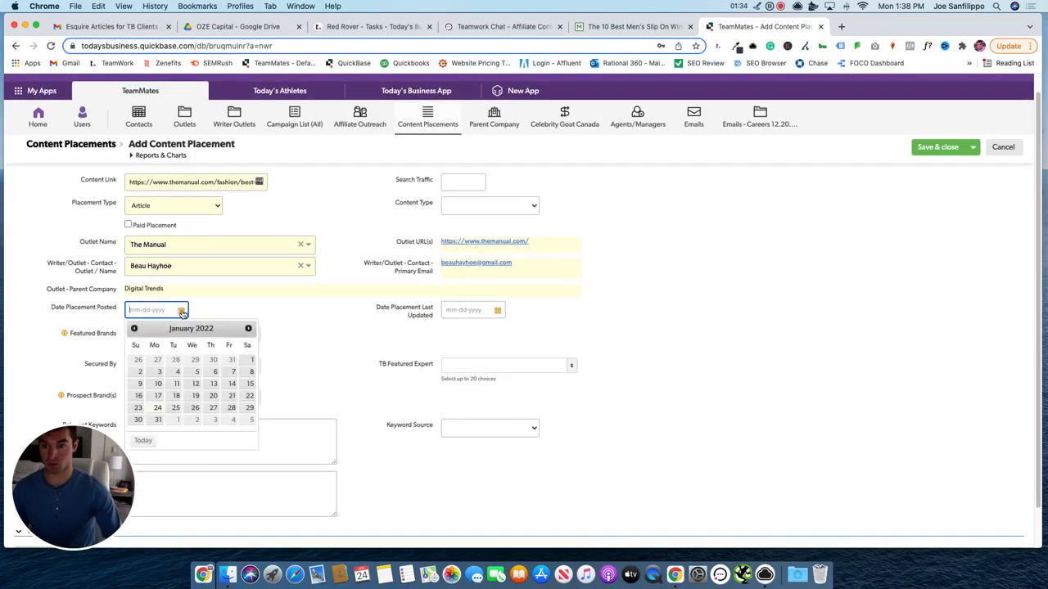
{"action": "left_click", "coordinate": [246, 397]}
{"action": "left_click", "coordinate": [631, 26]}
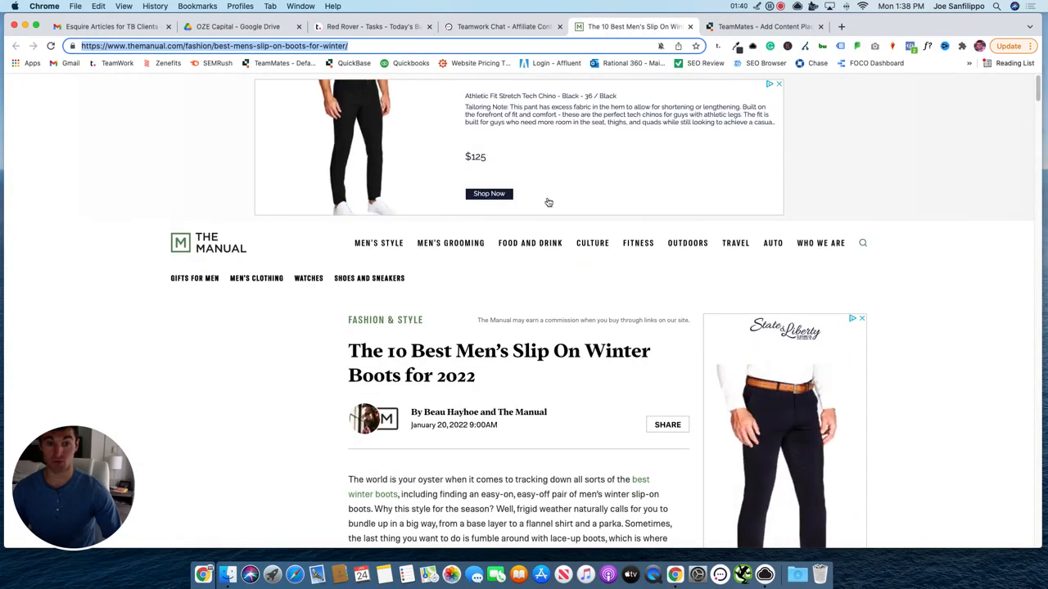
{"action": "key", "text": "ctrl+Tab"}
{"action": "left_click", "coordinate": [182, 311]}
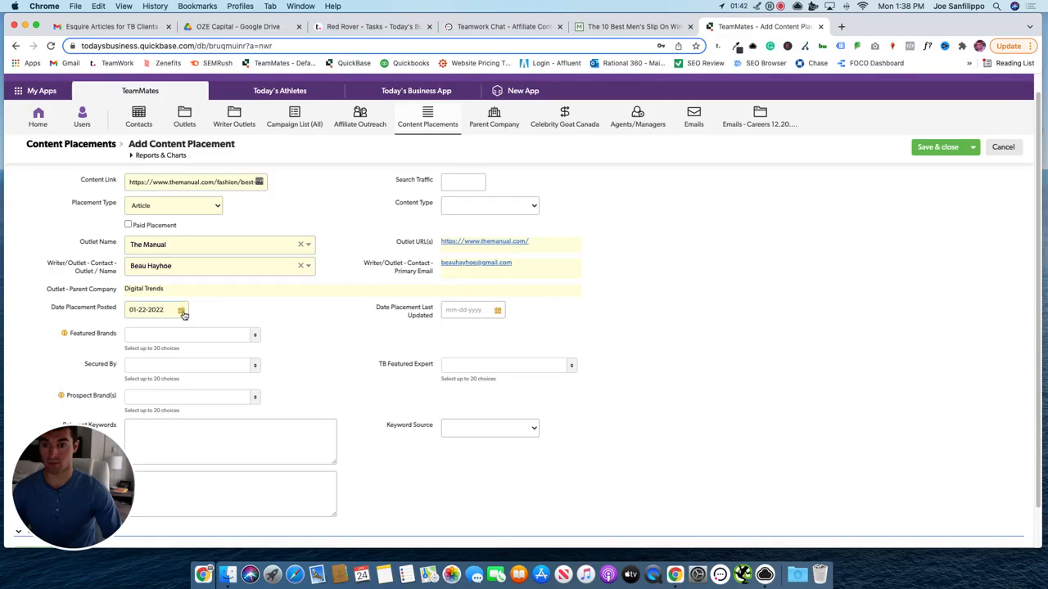
{"action": "left_click", "coordinate": [215, 397]}
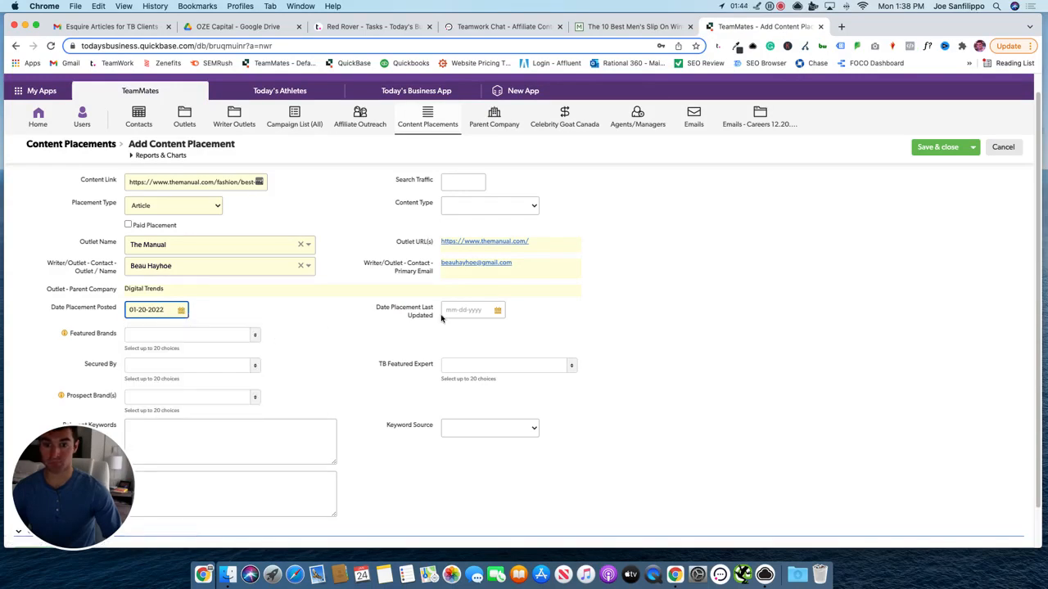
Open Semrush in a new browser tab and go to its Organic Research tool to look up the article's search traffic
{"action": "left_click", "coordinate": [467, 180]}
{"action": "left_click", "coordinate": [578, 186]}
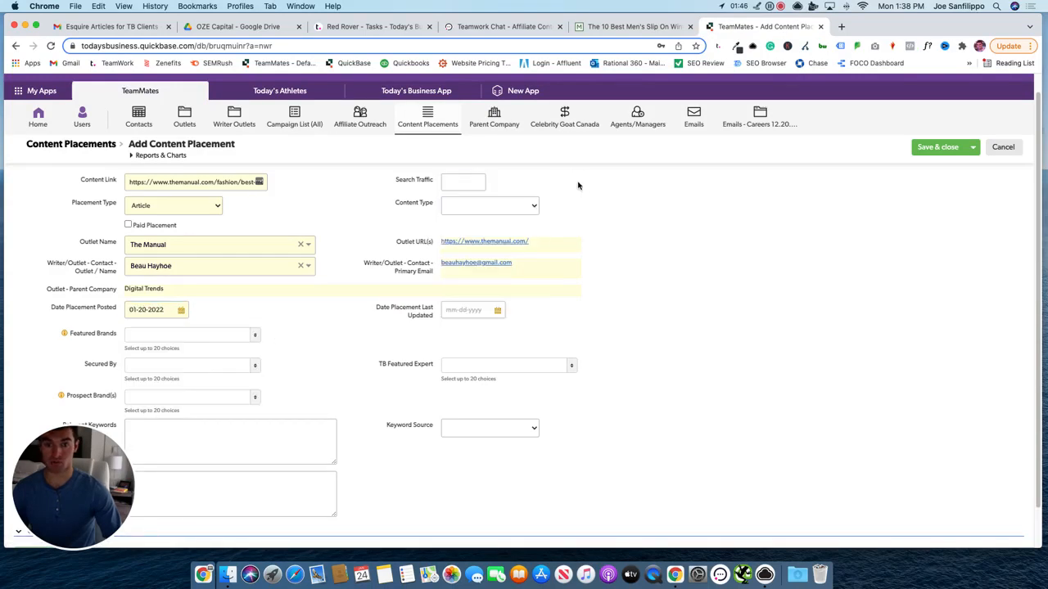
{"action": "left_click", "coordinate": [841, 26]}
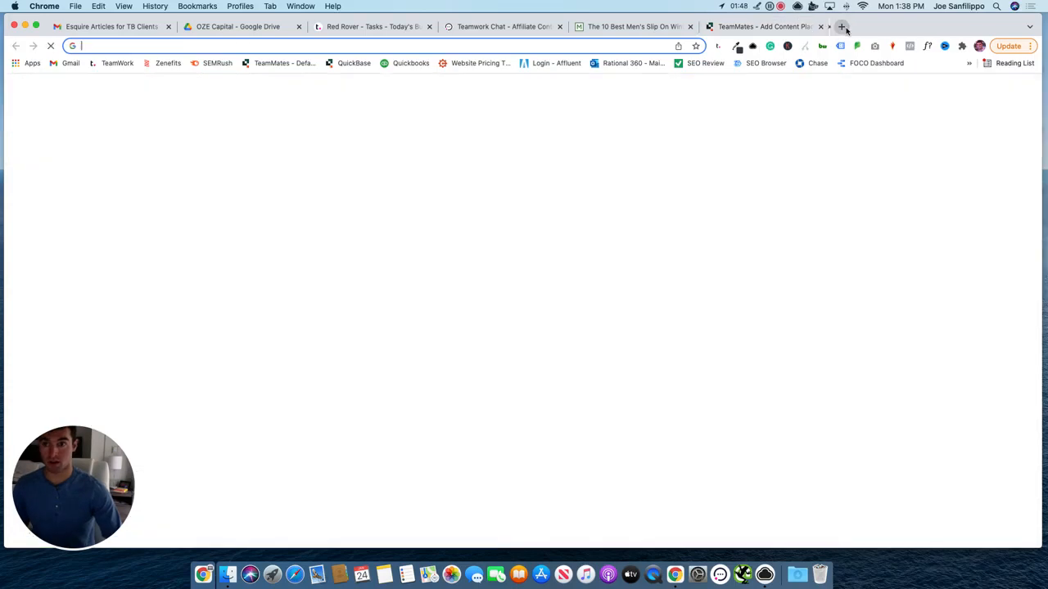
{"action": "type", "text": "sem"}
{"action": "key", "text": "Return"}
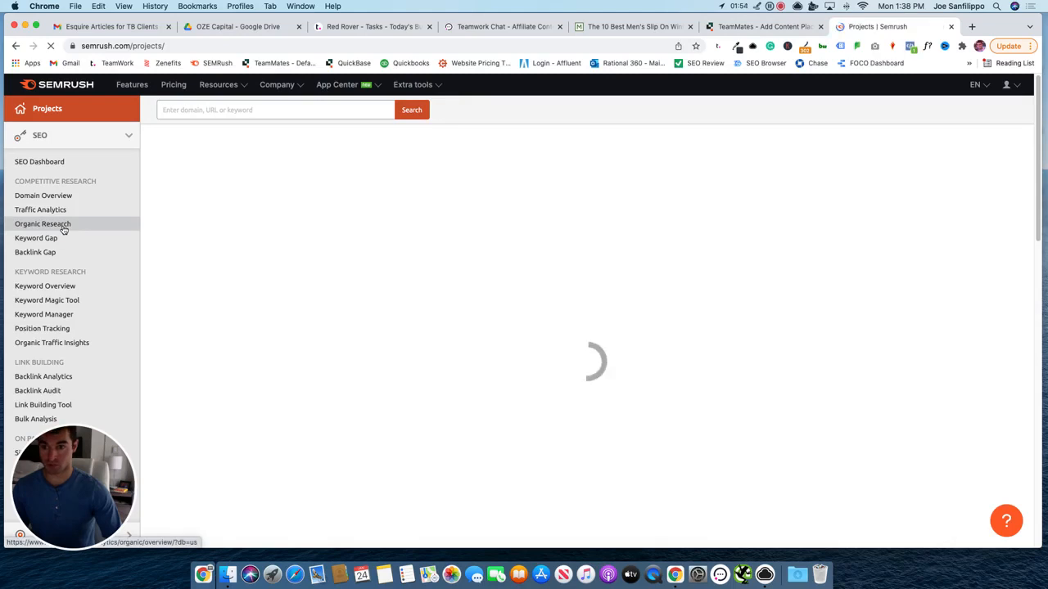
{"action": "left_click", "coordinate": [65, 226]}
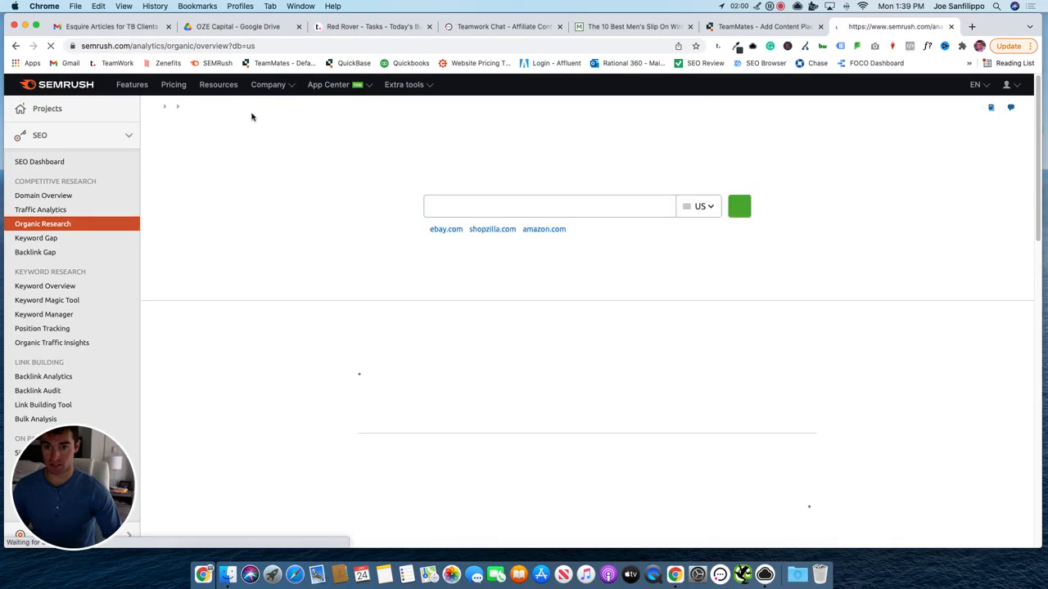
Run an Organic Research search in the US database for themanual.com/fashion/best-mens-slip-on-boots-for-winter/
{"action": "left_click", "coordinate": [490, 210]}
{"action": "type", "text": "themanual.com/fashion/best-mens-slip-on-boots-for-winter/"}
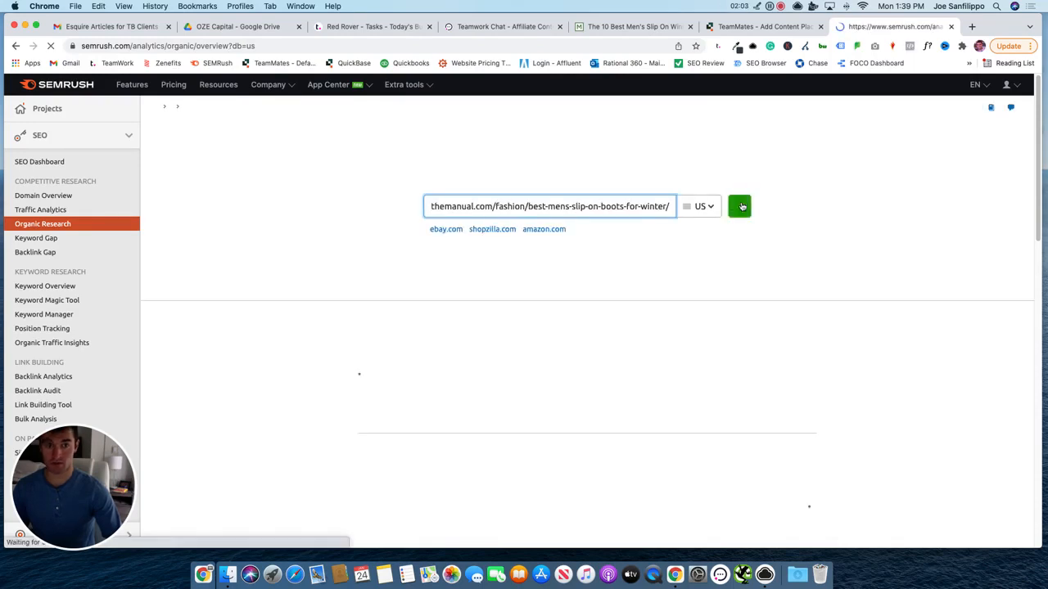
{"action": "left_click", "coordinate": [741, 208]}
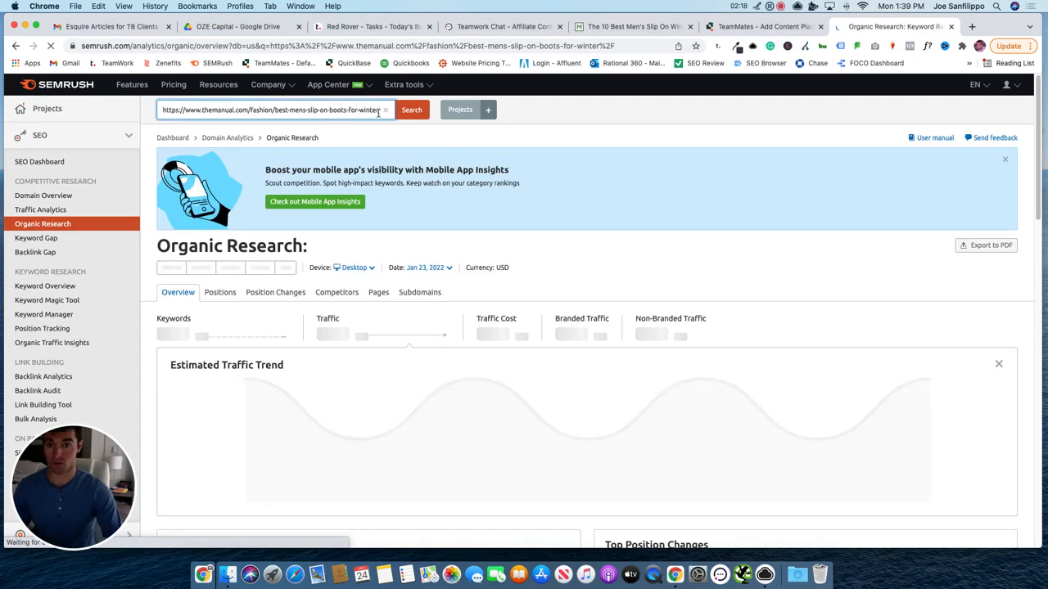
{"action": "left_click", "coordinate": [412, 110]}
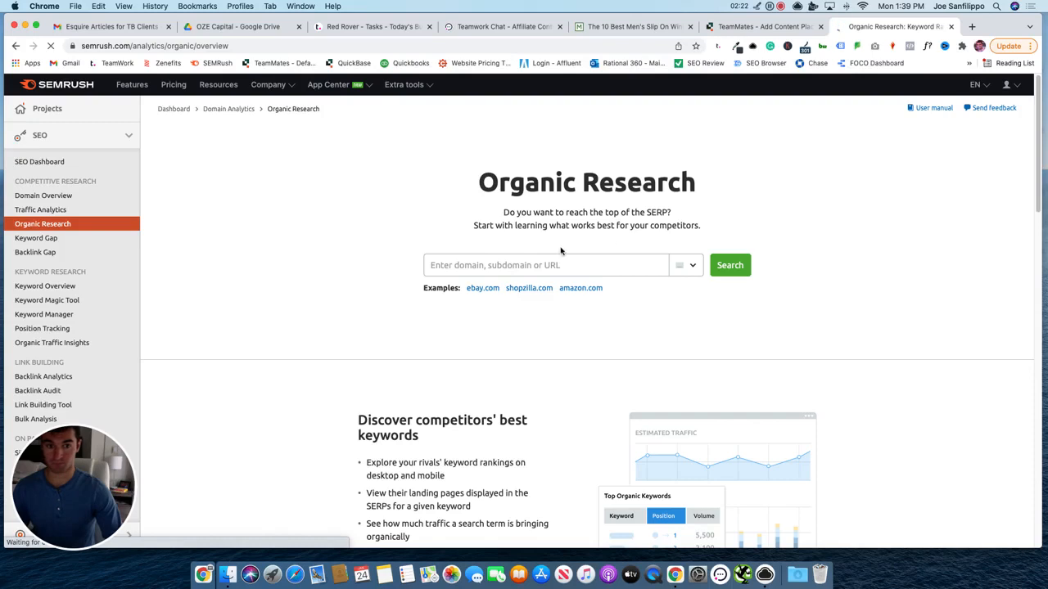
{"action": "left_click", "coordinate": [529, 266]}
{"action": "type", "text": "https://www.themanual.com/fashion/best-mens-slip-on-boots-for-winter/"}
{"action": "key", "text": "Return"}
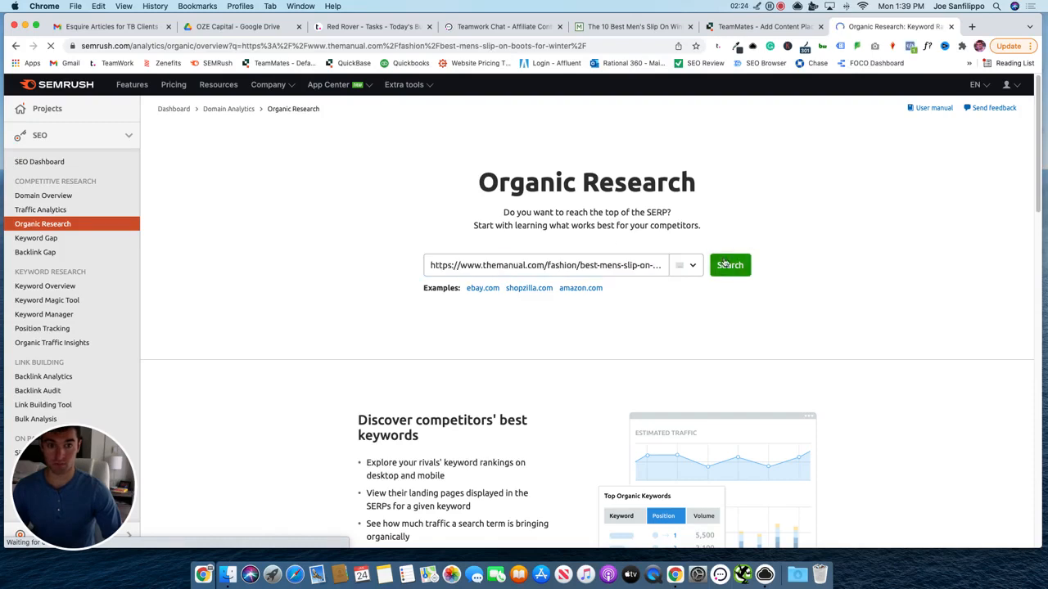
Look through the Organic Research report for the article and re-enter the article URL in the report's search field
{"action": "scroll", "coordinate": [459, 359], "scroll_direction": "down", "scroll_amount": 2}
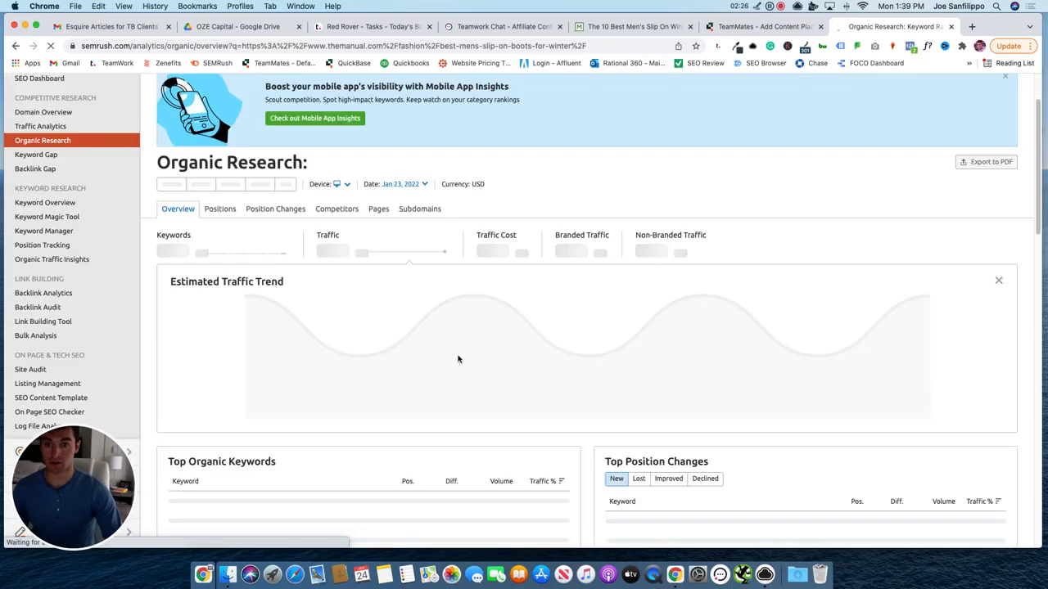
{"action": "scroll", "coordinate": [418, 345], "scroll_direction": "down", "scroll_amount": 2}
{"action": "scroll", "coordinate": [417, 344], "scroll_direction": "up", "scroll_amount": 4}
{"action": "left_click", "coordinate": [276, 109]}
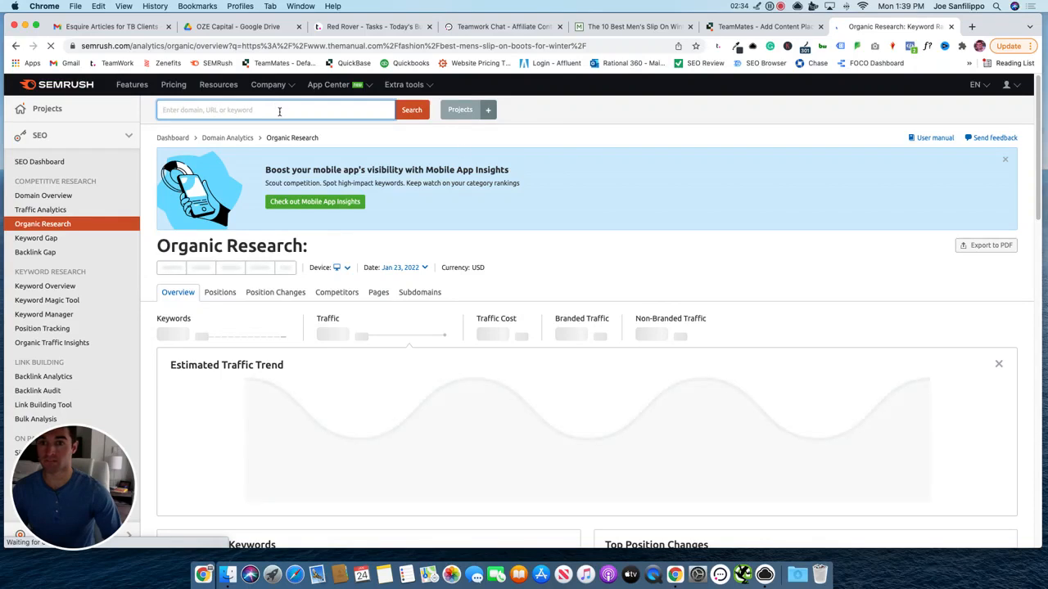
{"action": "type", "text": "https://www.themanual.com/fashion/best-mens-slip-on-boots-for-winter/"}
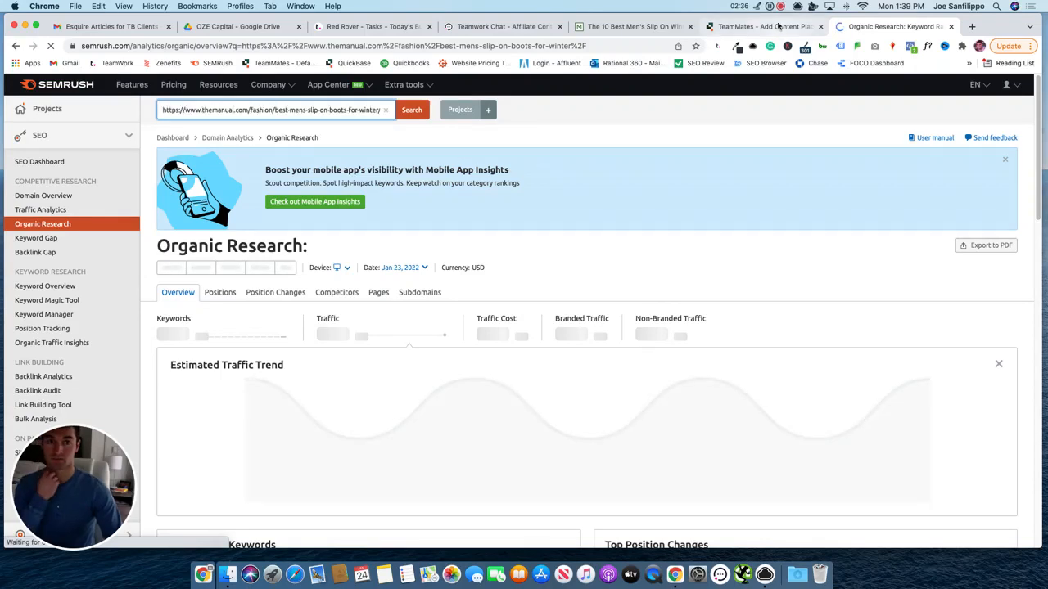
Return to the TeamMates placement form, set the Content Type to Roundup and check that choice against the article's opening
{"action": "left_click", "coordinate": [774, 27]}
{"action": "left_click", "coordinate": [475, 205]}
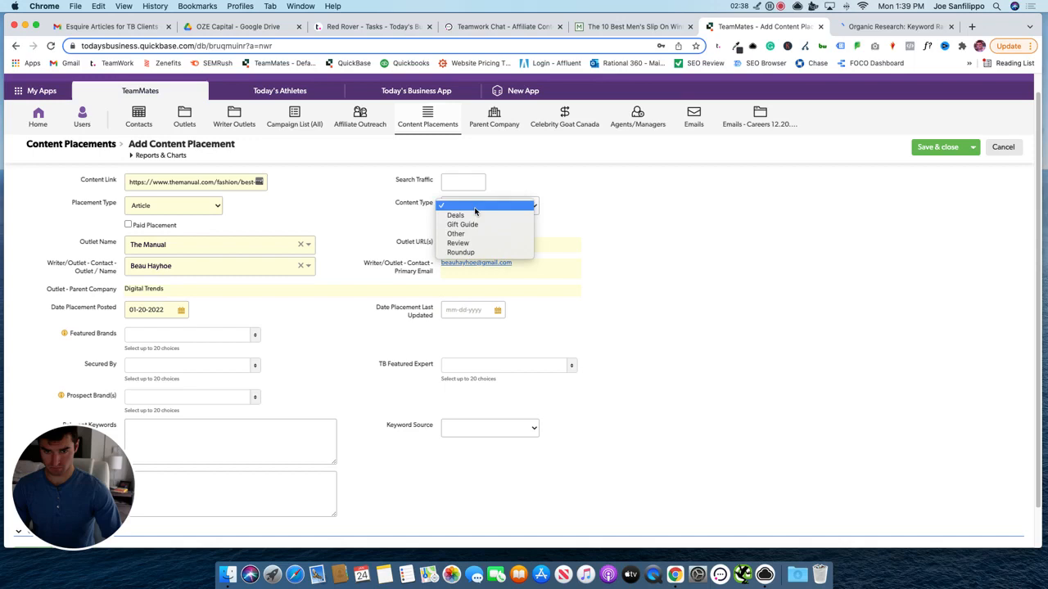
{"action": "left_click", "coordinate": [461, 252]}
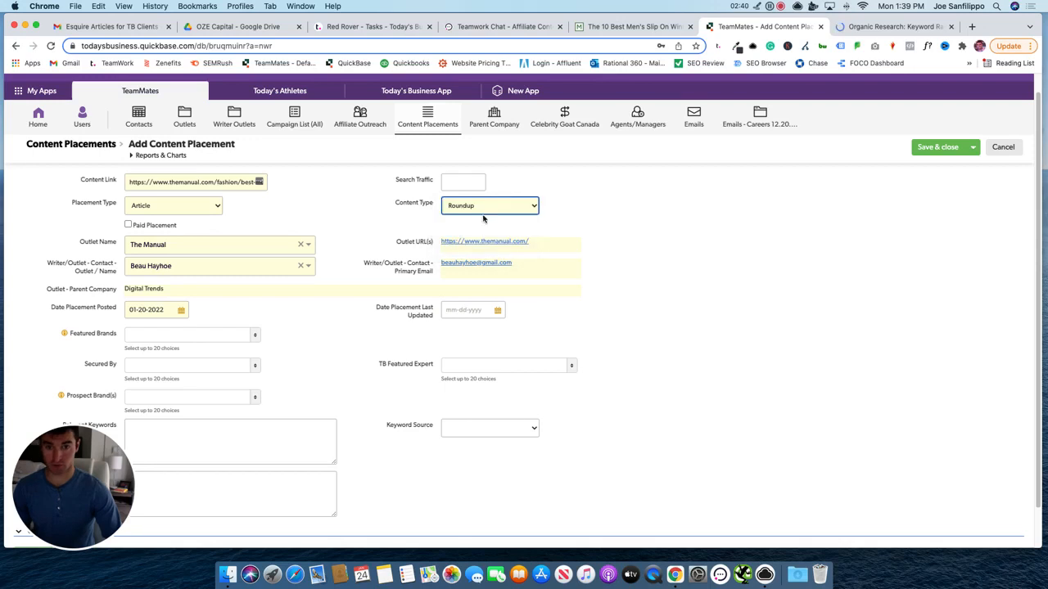
{"action": "left_click", "coordinate": [487, 205]}
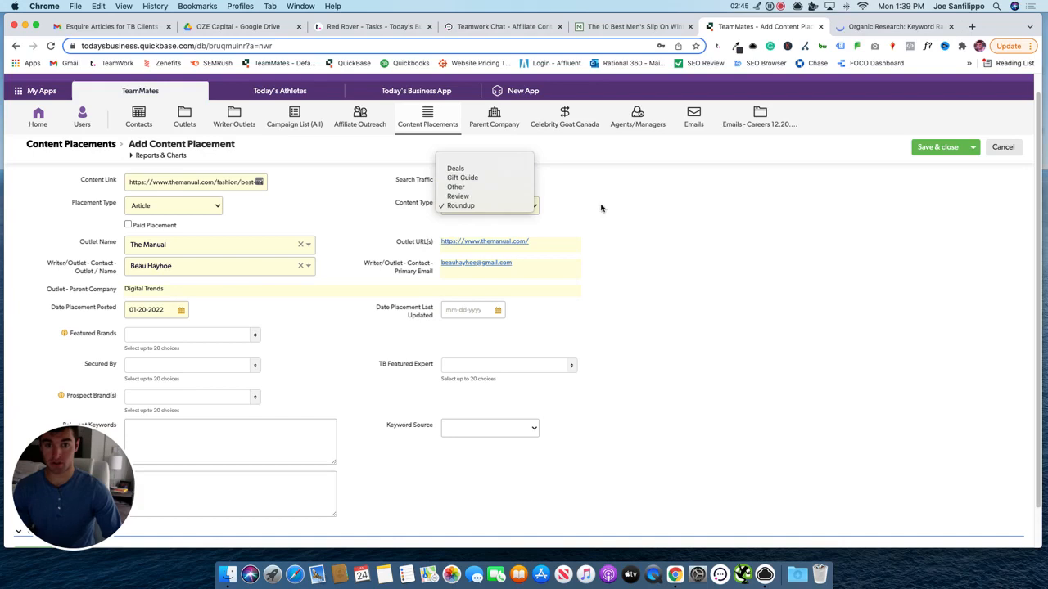
{"action": "left_click", "coordinate": [573, 208]}
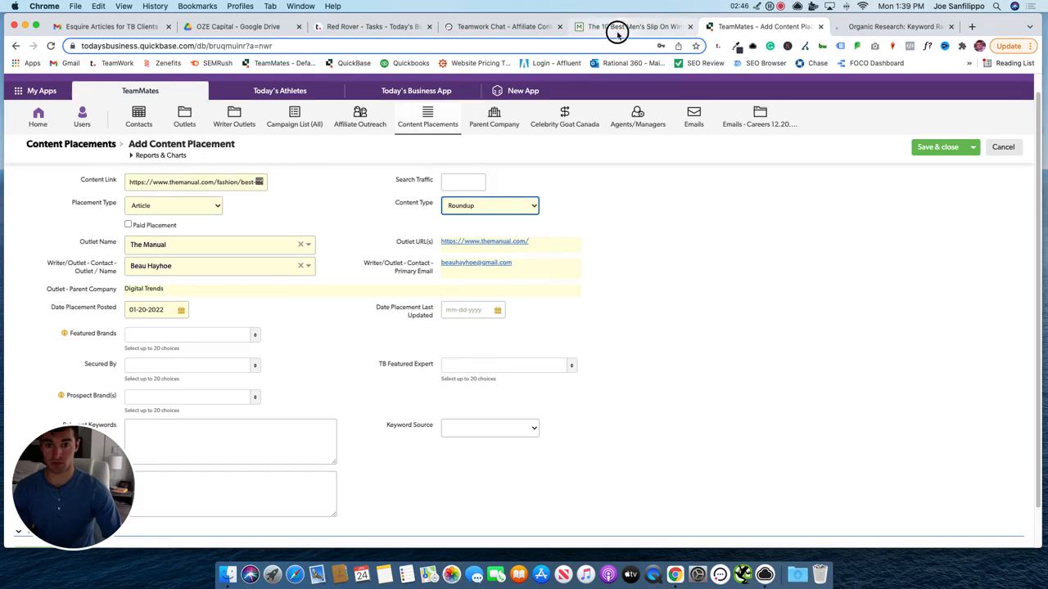
{"action": "left_click", "coordinate": [624, 26]}
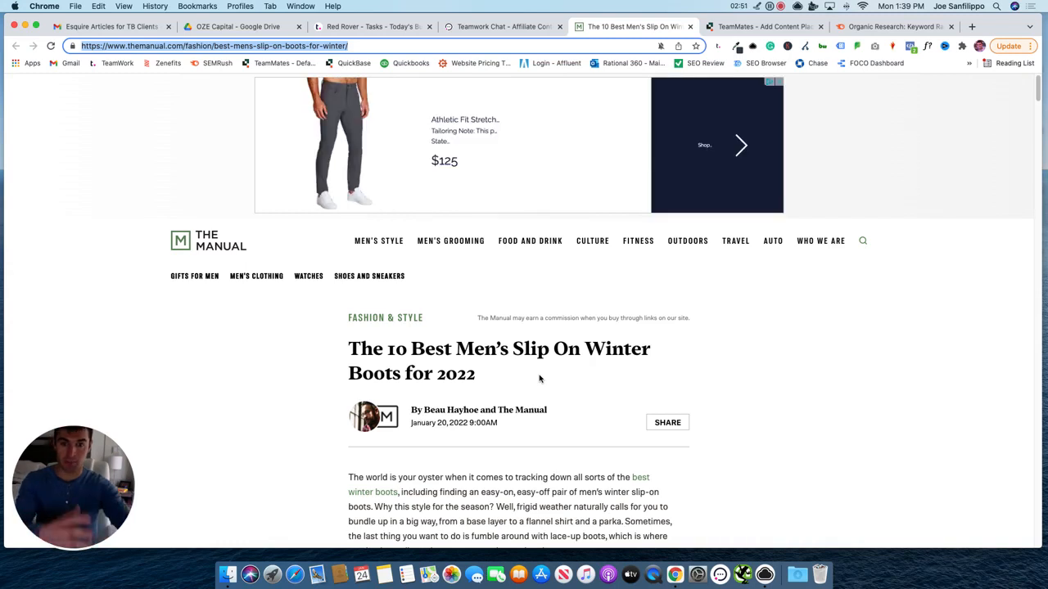
{"action": "scroll", "coordinate": [524, 409], "scroll_direction": "down", "scroll_amount": 5}
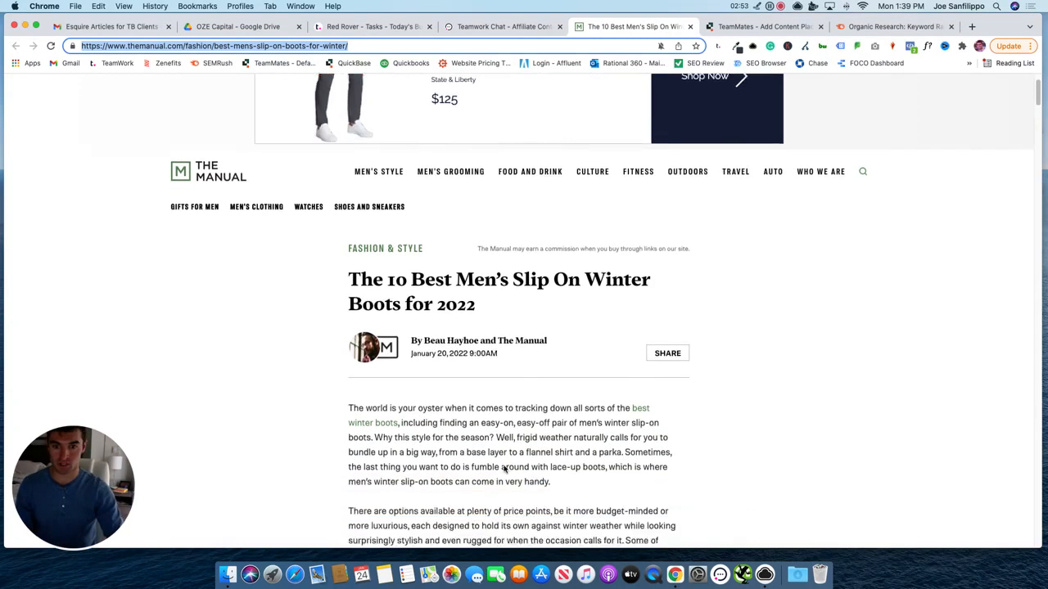
{"action": "scroll", "coordinate": [524, 442], "scroll_direction": "down", "scroll_amount": 20}
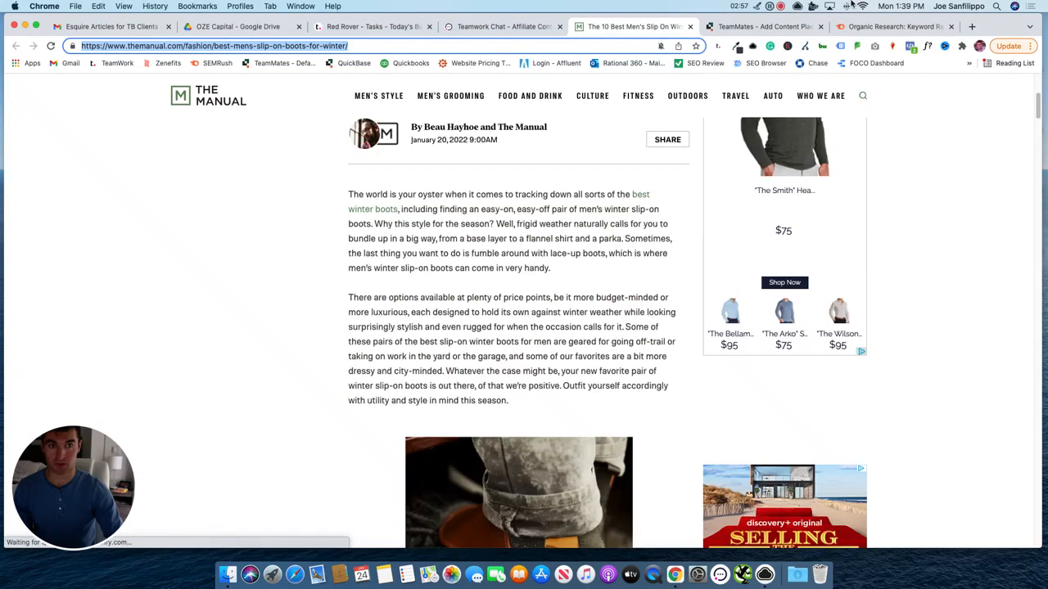
Set the placement form's Date Placement Last Updated to 01-20-2022
{"action": "left_click", "coordinate": [773, 27]}
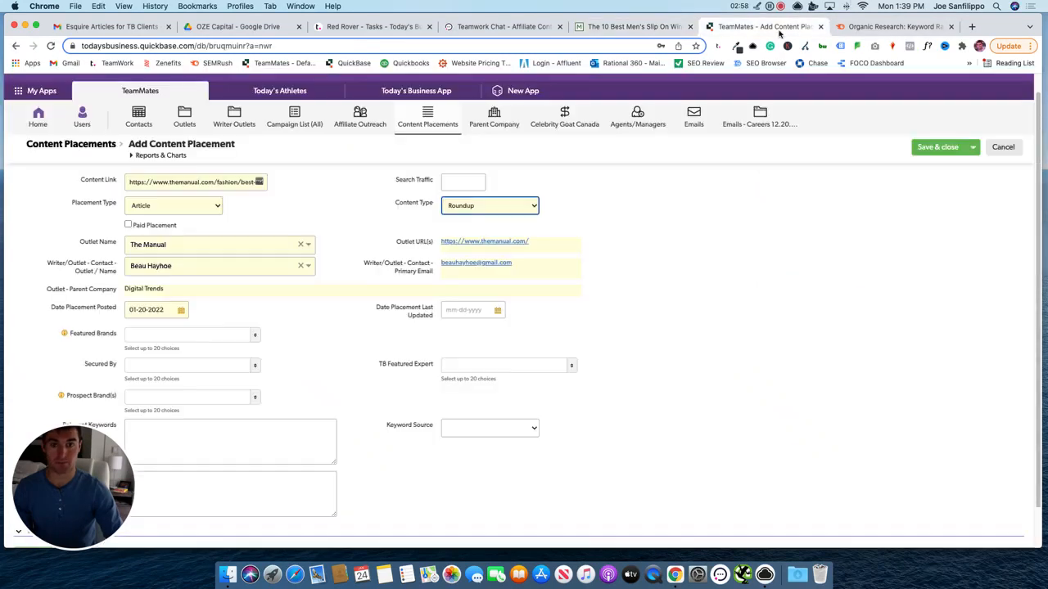
{"action": "left_click", "coordinate": [450, 176]}
{"action": "left_click", "coordinate": [381, 204]}
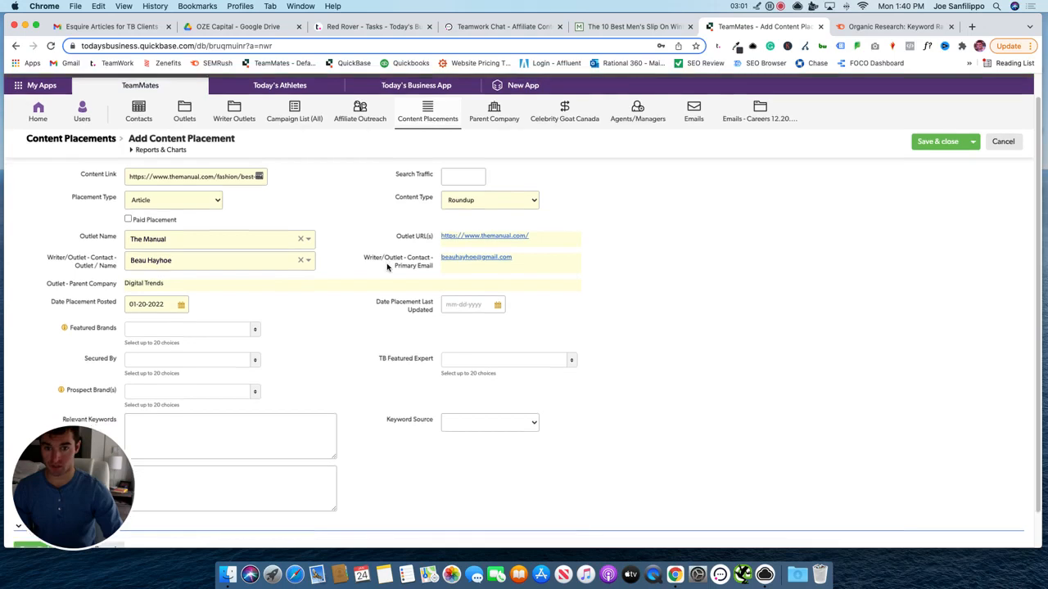
{"action": "scroll", "coordinate": [397, 262], "scroll_direction": "down", "scroll_amount": 2}
{"action": "scroll", "coordinate": [381, 290], "scroll_direction": "down", "scroll_amount": 2}
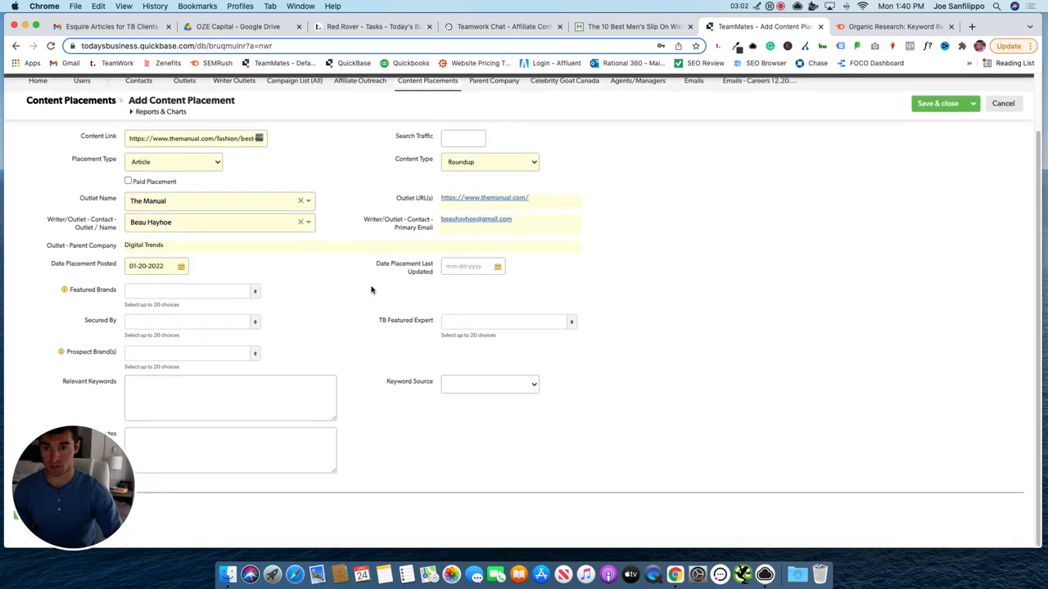
{"action": "left_click", "coordinate": [474, 267]}
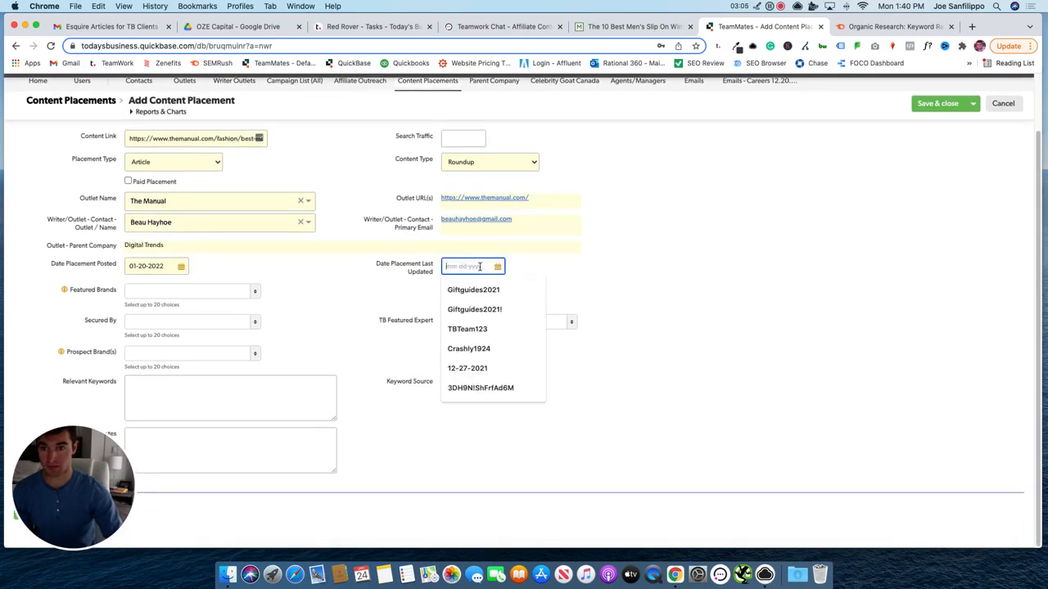
{"action": "left_click", "coordinate": [498, 269]}
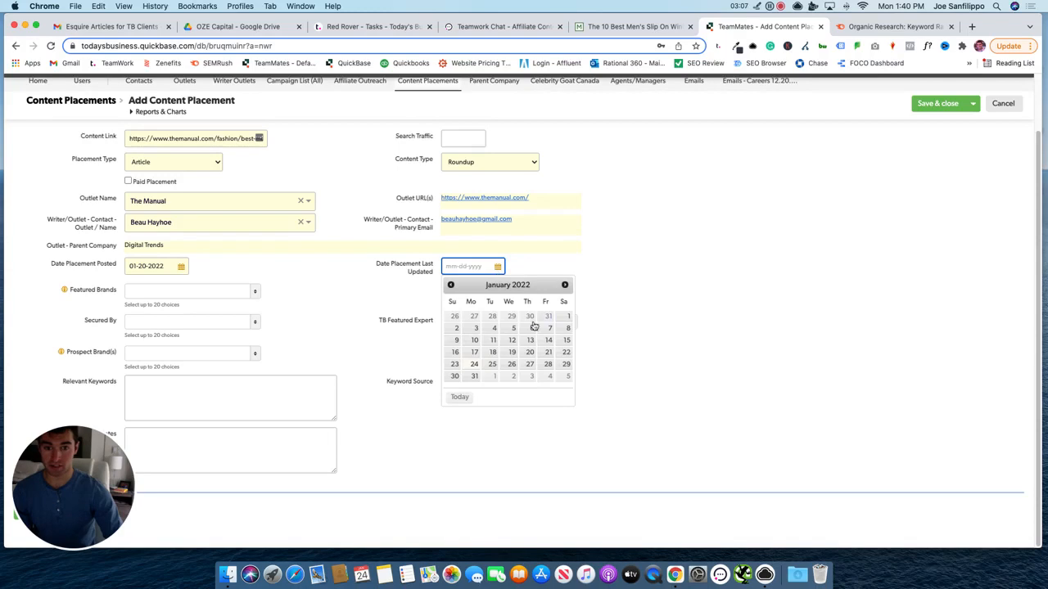
{"action": "left_click", "coordinate": [530, 353]}
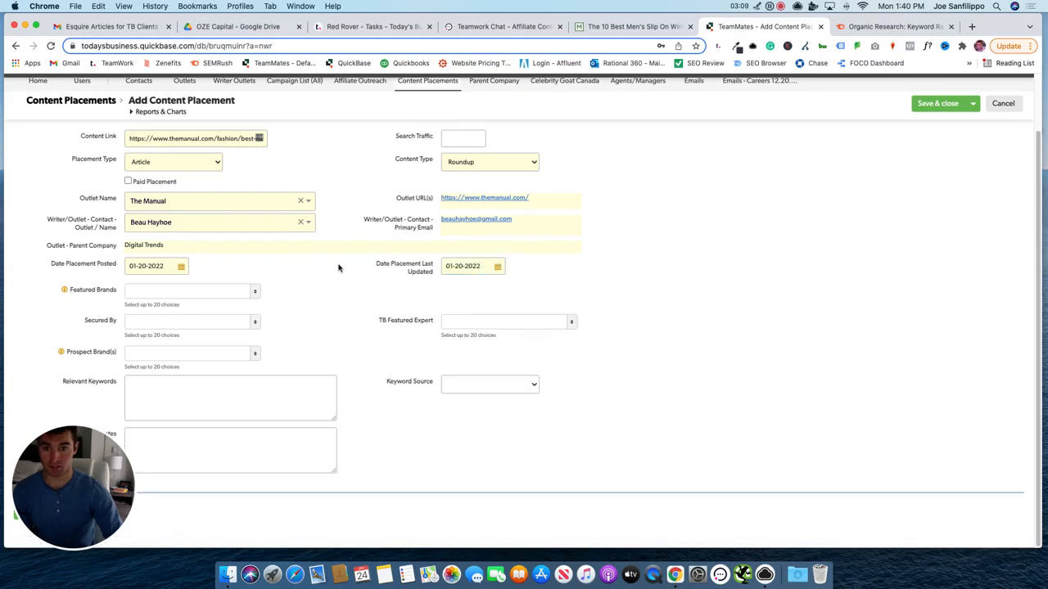
Find the New Republic boots in the article and select Five Four Group (New Republic) under Featured Brands in the placement form
{"action": "left_click", "coordinate": [250, 294]}
{"action": "scroll", "coordinate": [183, 361], "scroll_direction": "down", "scroll_amount": 2}
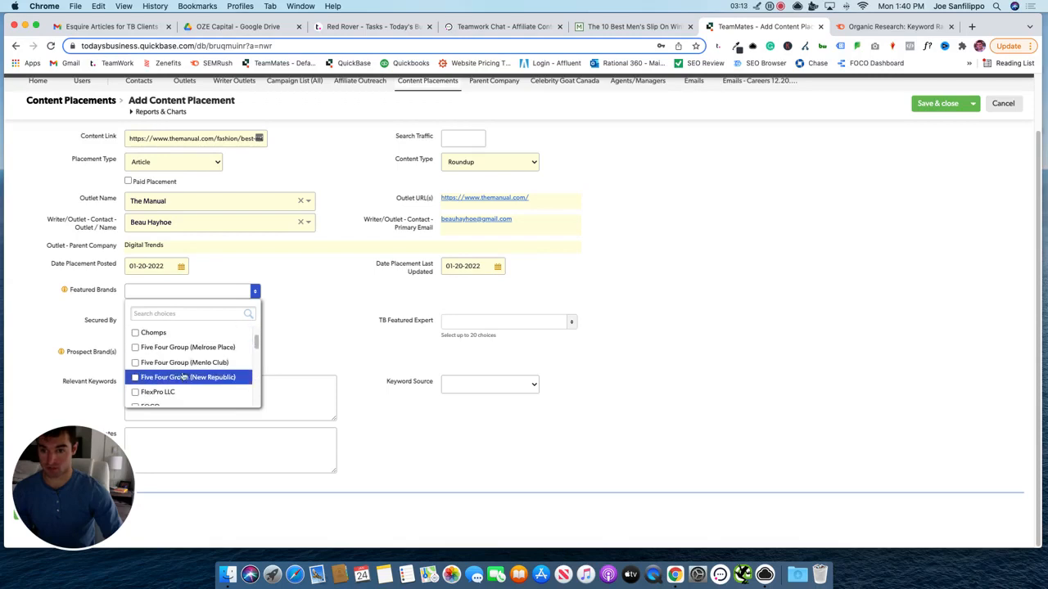
{"action": "left_click", "coordinate": [334, 282]}
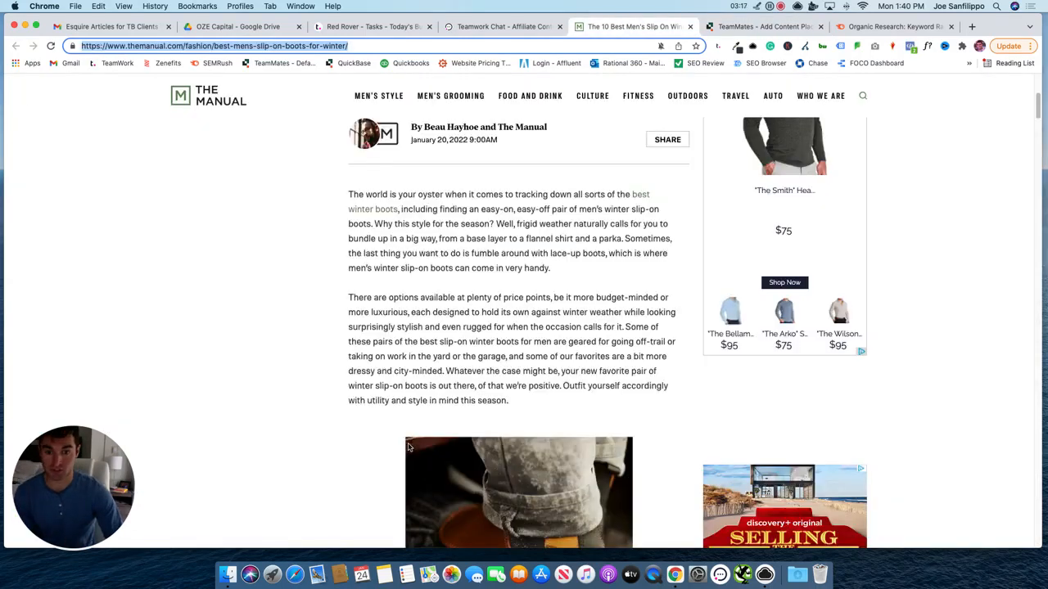
{"action": "scroll", "coordinate": [475, 432], "scroll_direction": "down", "scroll_amount": 10}
{"action": "scroll", "coordinate": [475, 433], "scroll_direction": "down", "scroll_amount": 15}
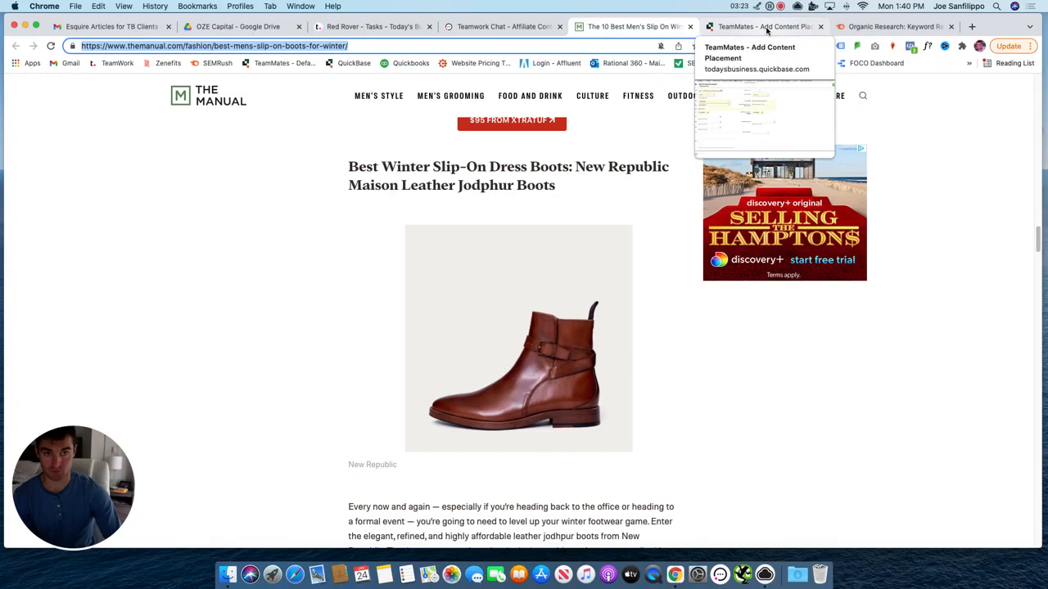
{"action": "left_click", "coordinate": [767, 27]}
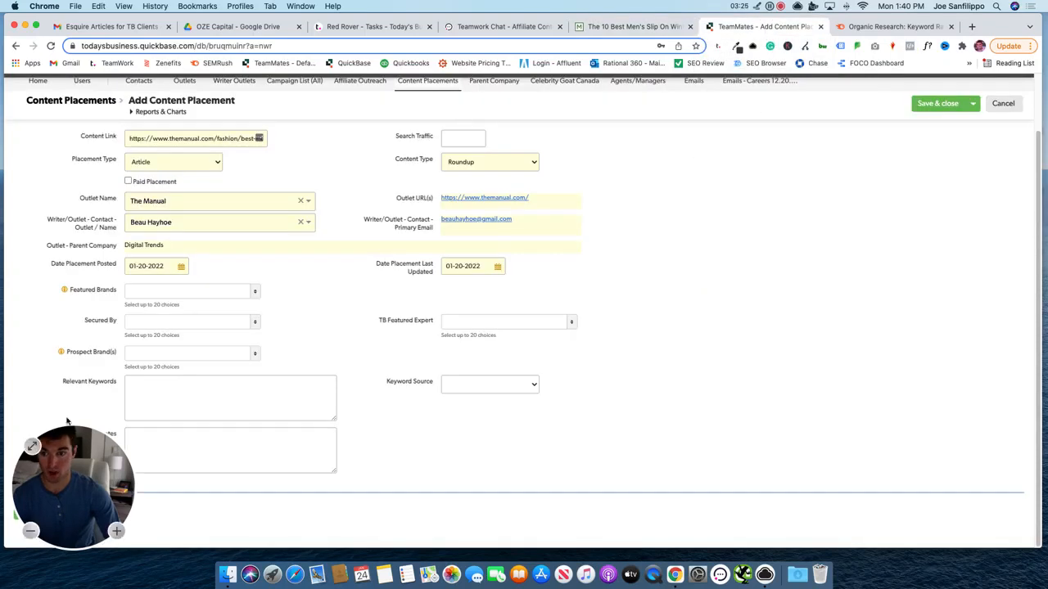
{"action": "left_click", "coordinate": [138, 356]}
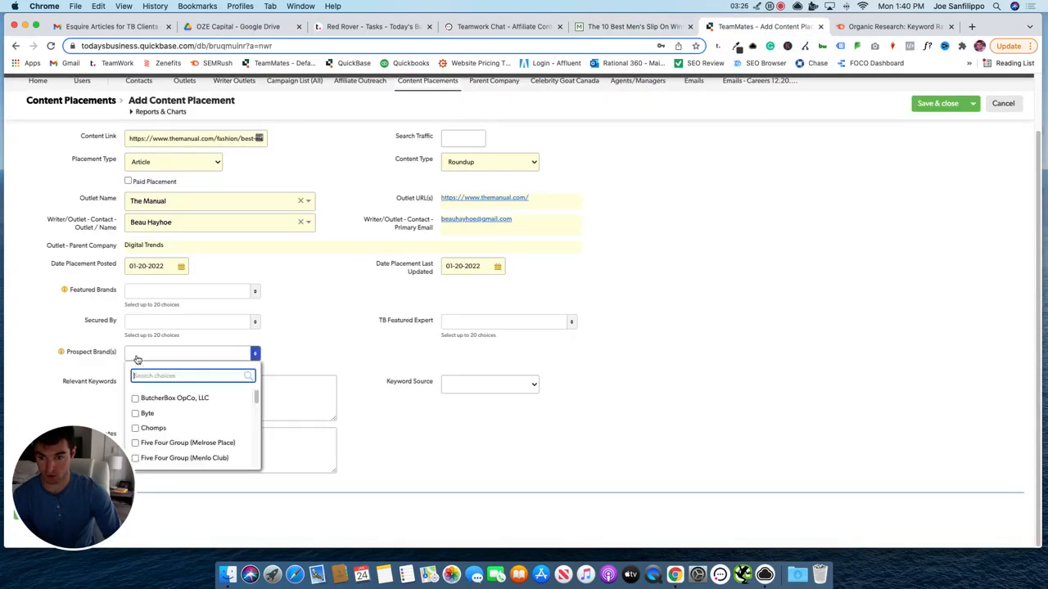
{"action": "left_click", "coordinate": [202, 295]}
{"action": "left_click", "coordinate": [198, 377]}
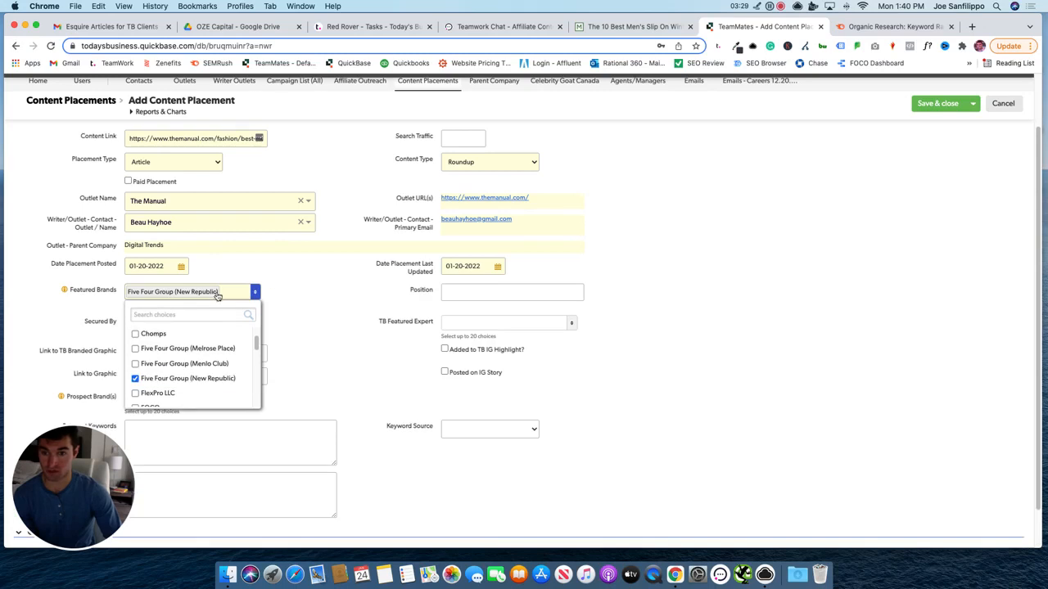
{"action": "left_click", "coordinate": [300, 286]}
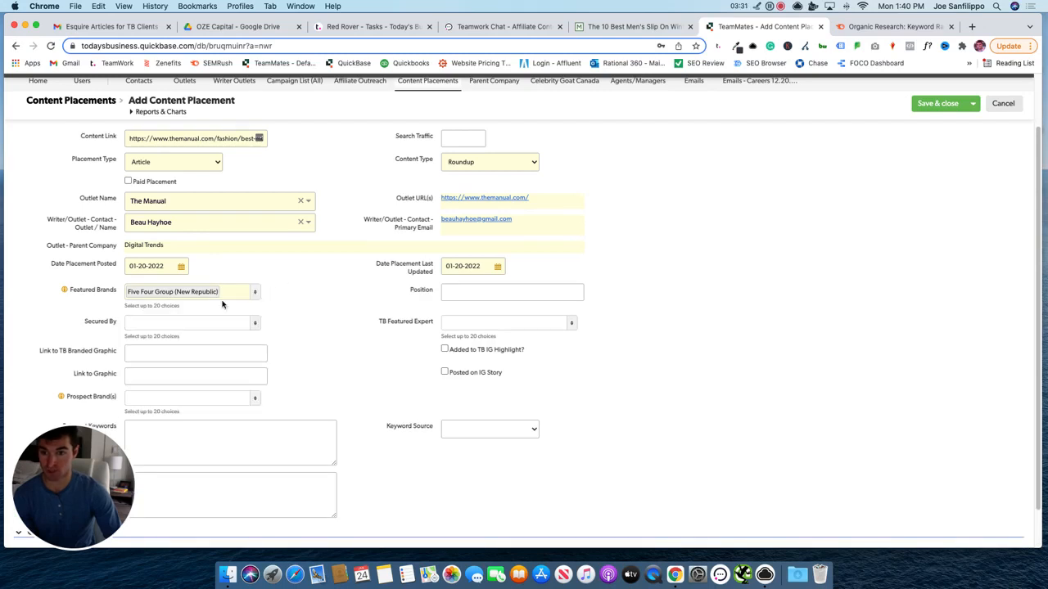
Set Secured By to the article writer's PR option plus TB, and enter 4/10 as the Position
{"action": "left_click", "coordinate": [217, 324]}
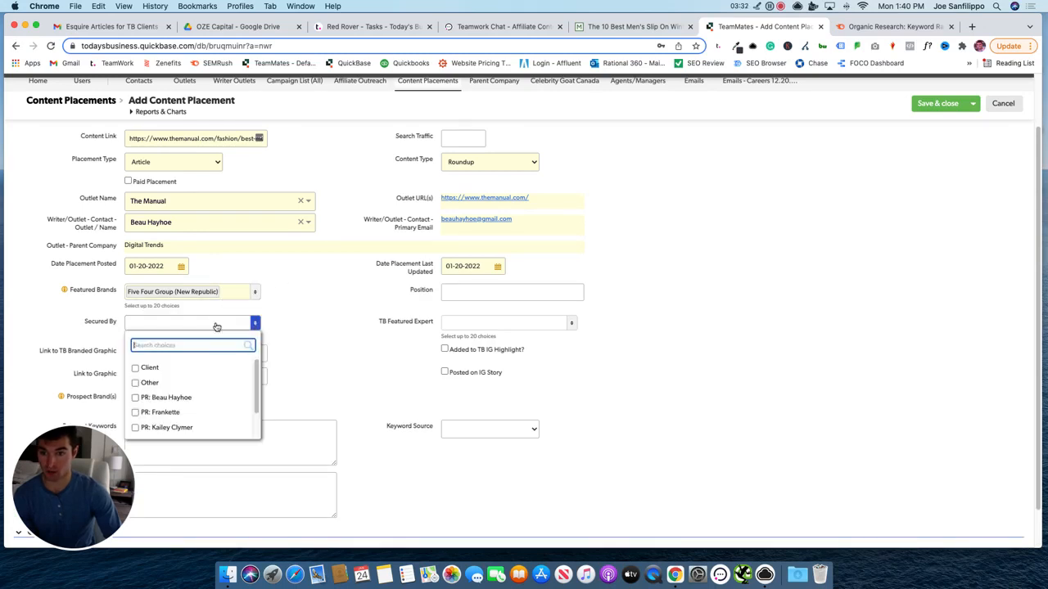
{"action": "left_click", "coordinate": [183, 400]}
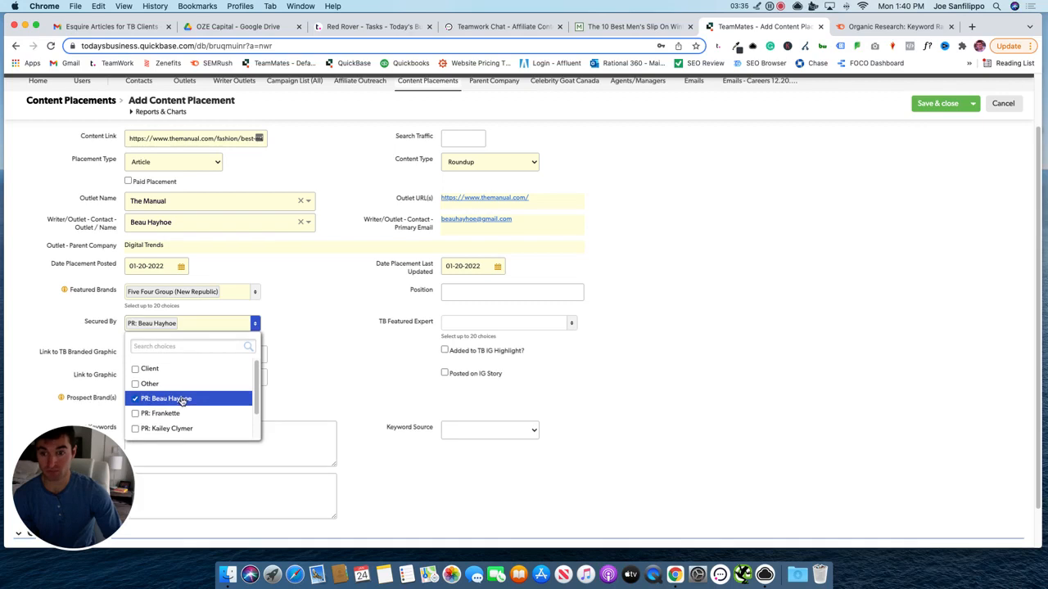
{"action": "scroll", "coordinate": [182, 399], "scroll_direction": "down", "scroll_amount": 2}
{"action": "left_click", "coordinate": [353, 334]}
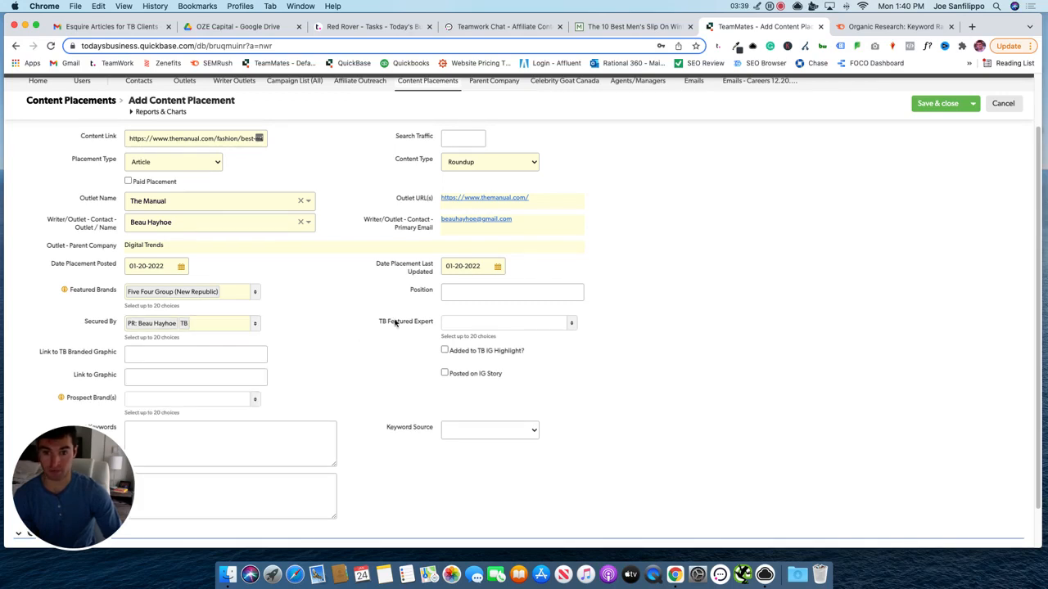
{"action": "left_click", "coordinate": [493, 293]}
{"action": "type", "text": "4/10"}
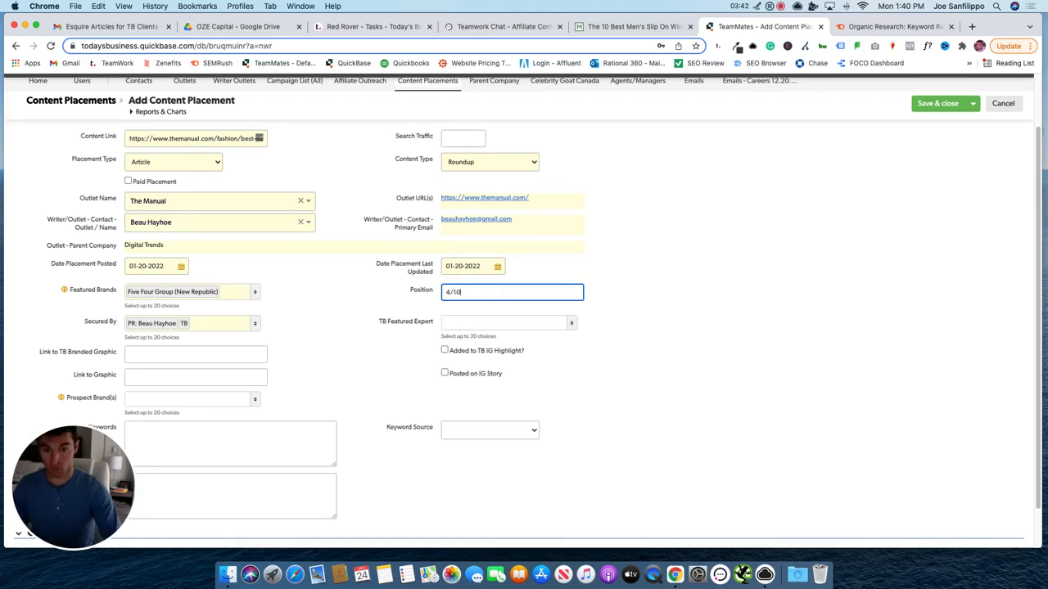
Look through the article's list of boots to check where New Republic ranks among the picks
{"action": "left_click", "coordinate": [616, 30]}
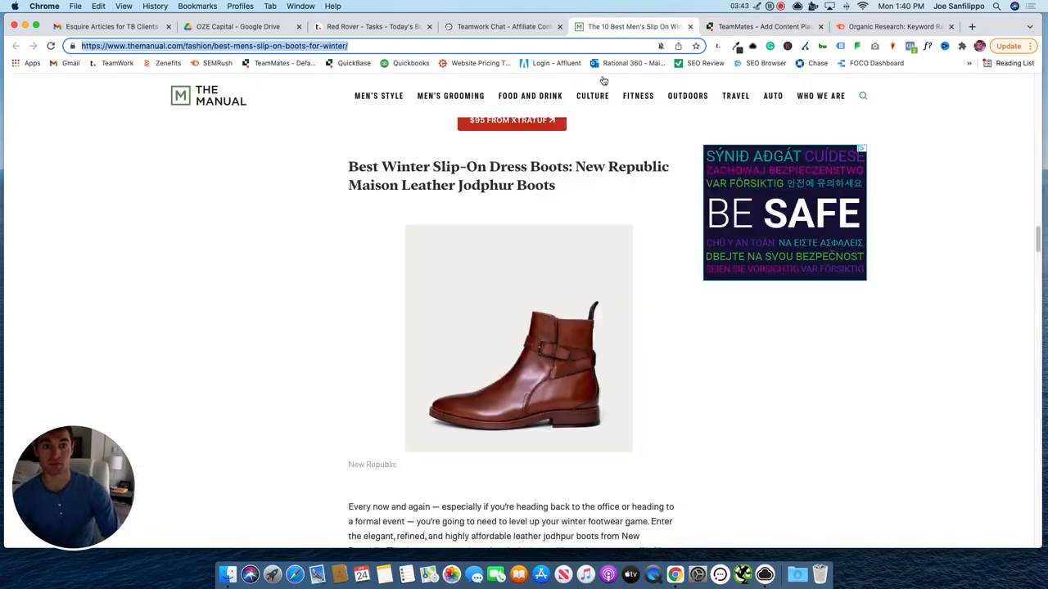
{"action": "scroll", "coordinate": [538, 308], "scroll_direction": "up", "scroll_amount": 20}
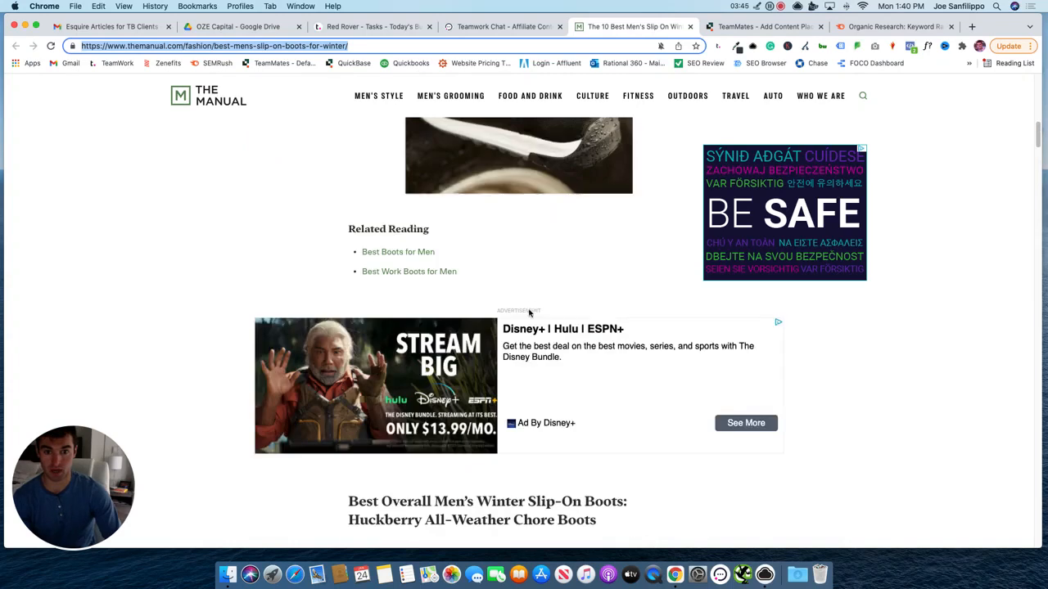
{"action": "scroll", "coordinate": [528, 325], "scroll_direction": "down", "scroll_amount": 15}
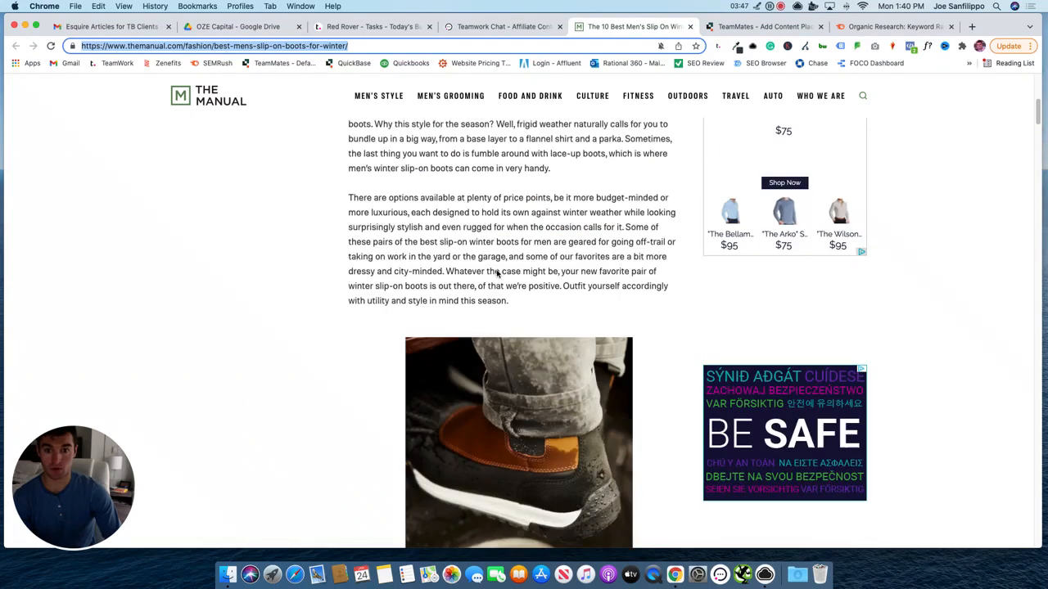
{"action": "scroll", "coordinate": [522, 314], "scroll_direction": "down", "scroll_amount": 20}
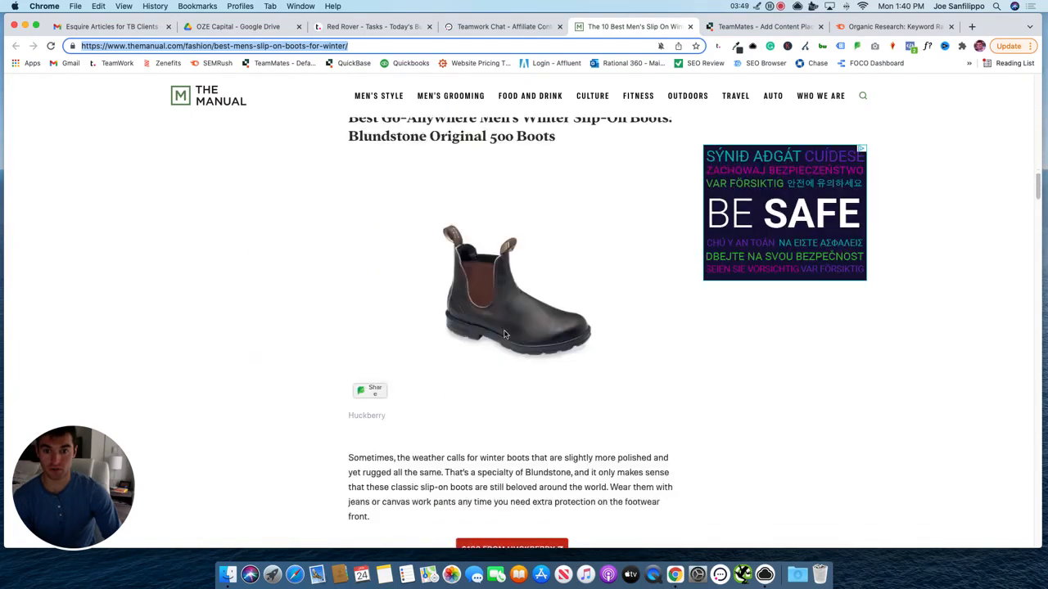
{"action": "scroll", "coordinate": [502, 324], "scroll_direction": "down", "scroll_amount": 10}
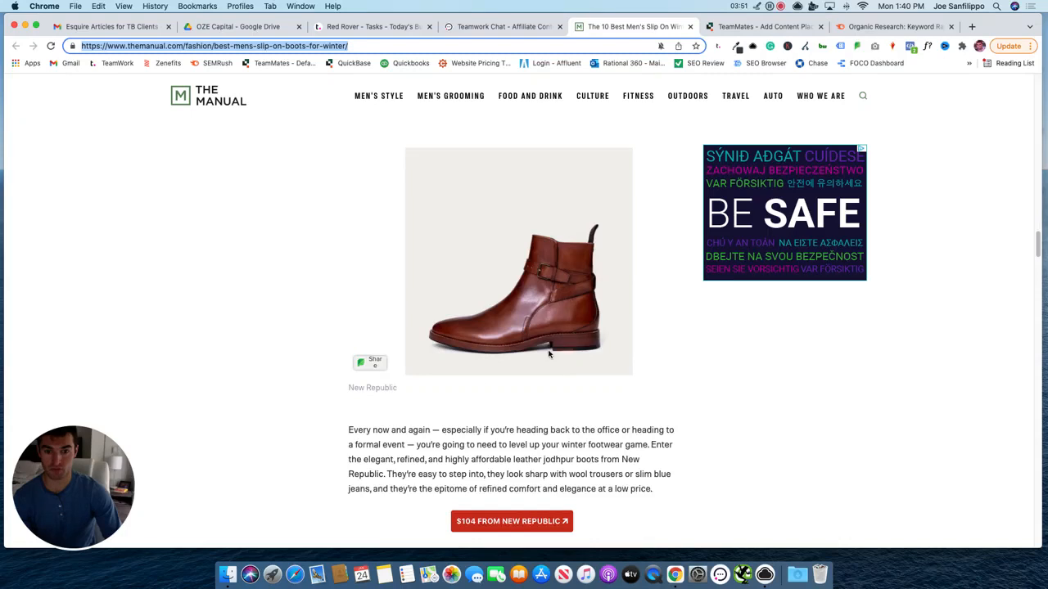
{"action": "scroll", "coordinate": [549, 354], "scroll_direction": "down", "scroll_amount": 20}
{"action": "scroll", "coordinate": [538, 399], "scroll_direction": "down", "scroll_amount": 20}
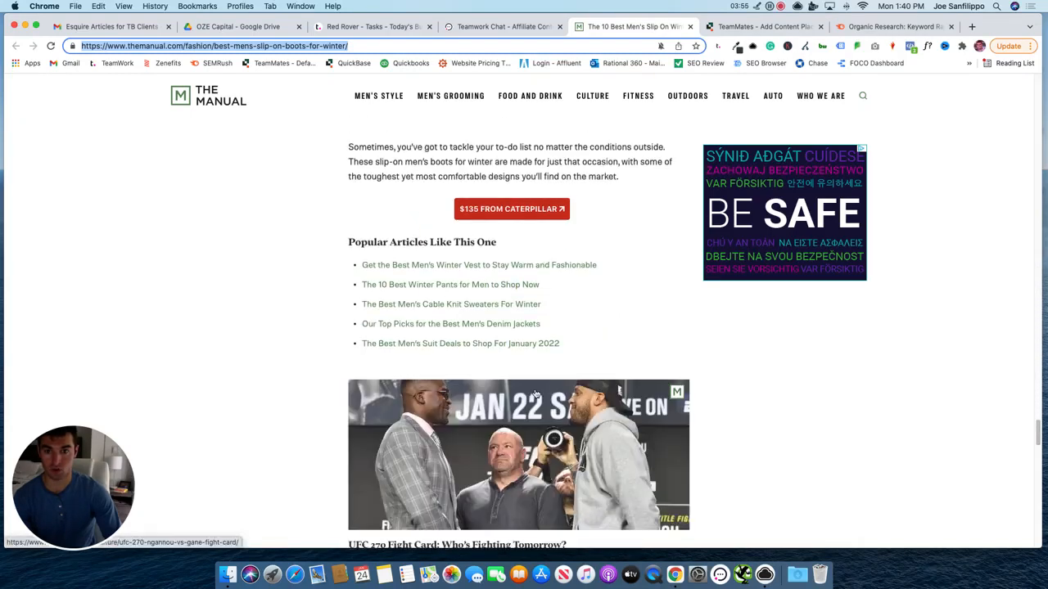
{"action": "scroll", "coordinate": [537, 396], "scroll_direction": "up", "scroll_amount": 20}
{"action": "scroll", "coordinate": [525, 358], "scroll_direction": "up", "scroll_amount": 20}
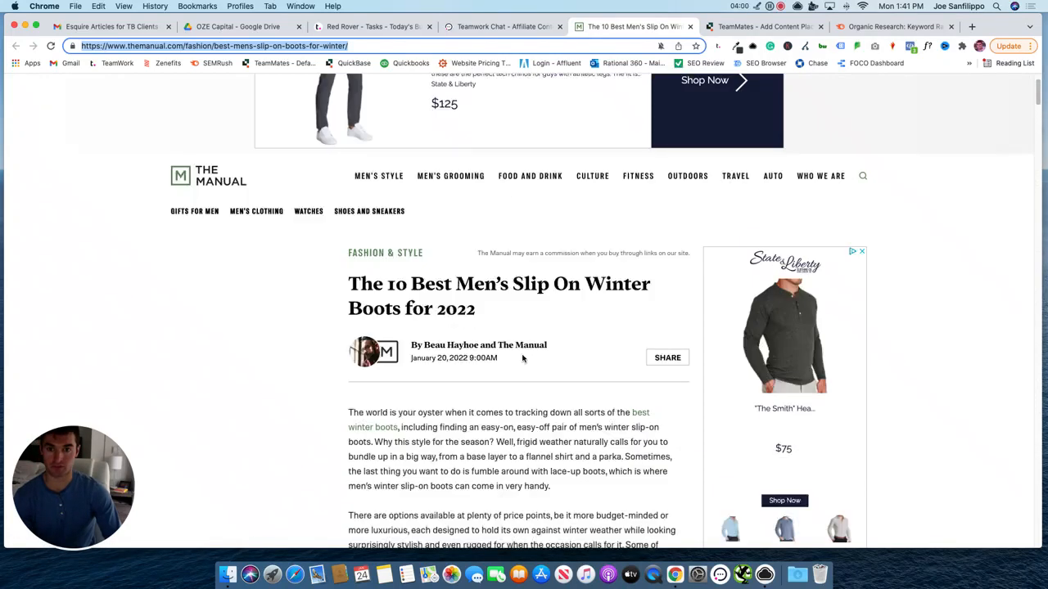
{"action": "scroll", "coordinate": [523, 358], "scroll_direction": "up", "scroll_amount": 3}
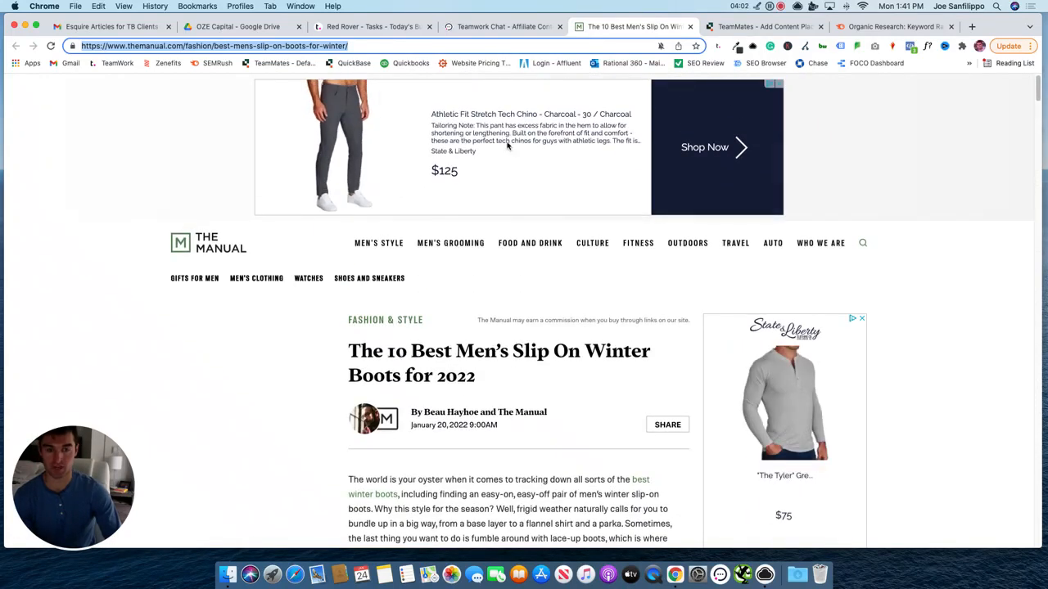
Return to the placement form and review the TB Featured Expert, Link to TB Branded Graphic and Instagram fields
{"action": "left_click", "coordinate": [770, 27]}
{"action": "left_click", "coordinate": [467, 326]}
{"action": "left_click", "coordinate": [345, 323]}
{"action": "scroll", "coordinate": [344, 323], "scroll_direction": "down", "scroll_amount": 1}
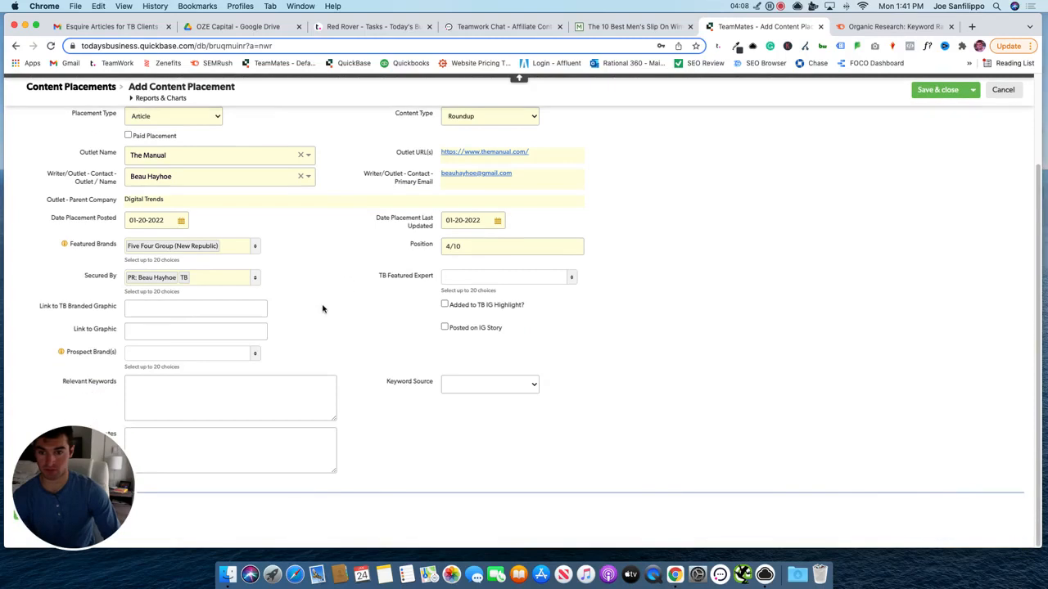
{"action": "left_click", "coordinate": [163, 309]}
{"action": "left_click", "coordinate": [346, 312]}
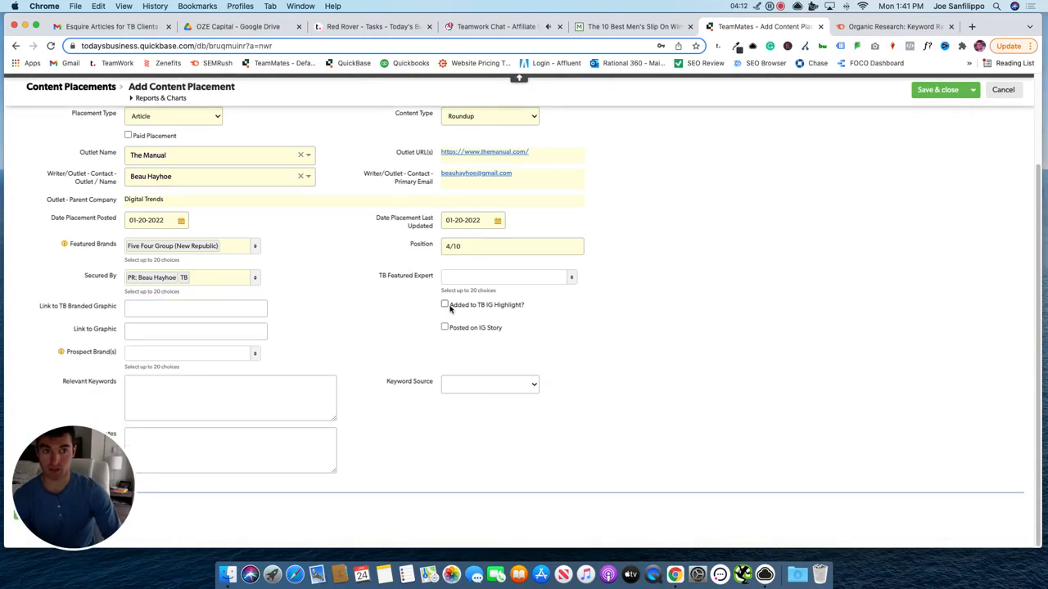
{"action": "left_click", "coordinate": [494, 330]}
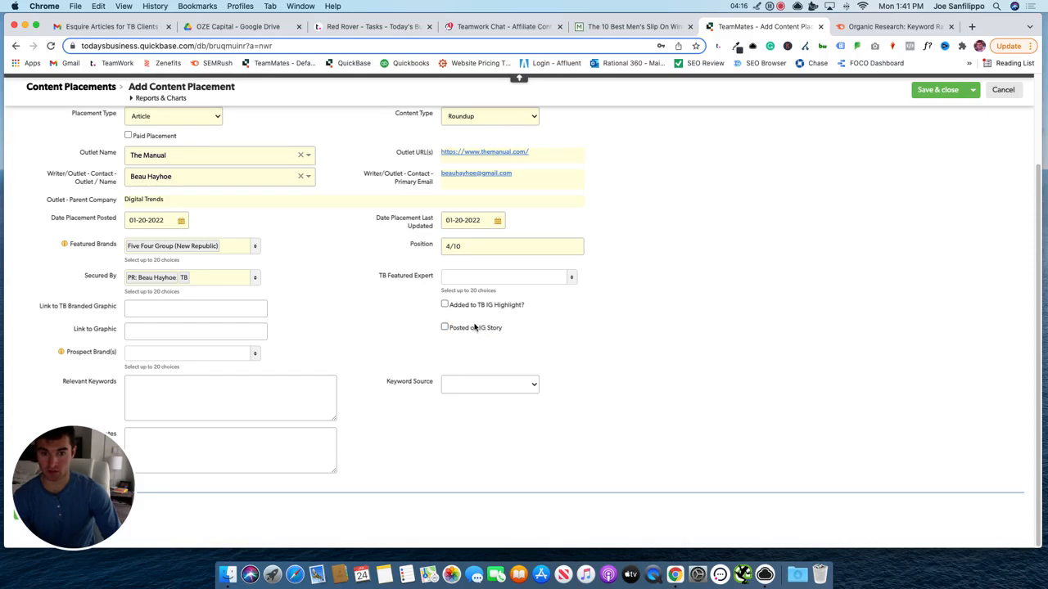
{"action": "left_click", "coordinate": [479, 308]}
{"action": "left_click", "coordinate": [479, 304]}
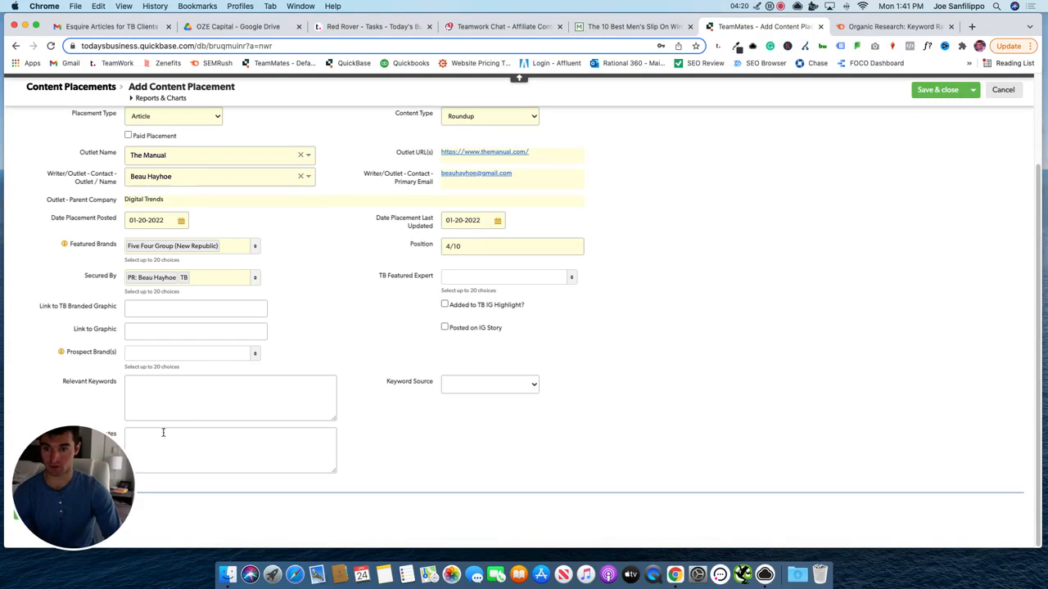
{"action": "left_click", "coordinate": [204, 394]}
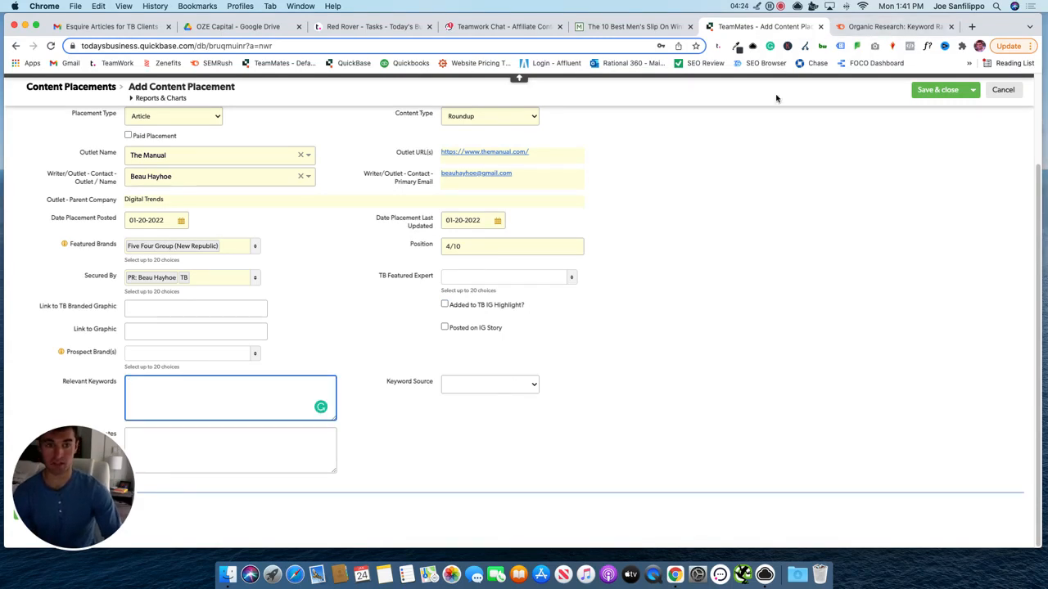
{"action": "left_click", "coordinate": [884, 27]}
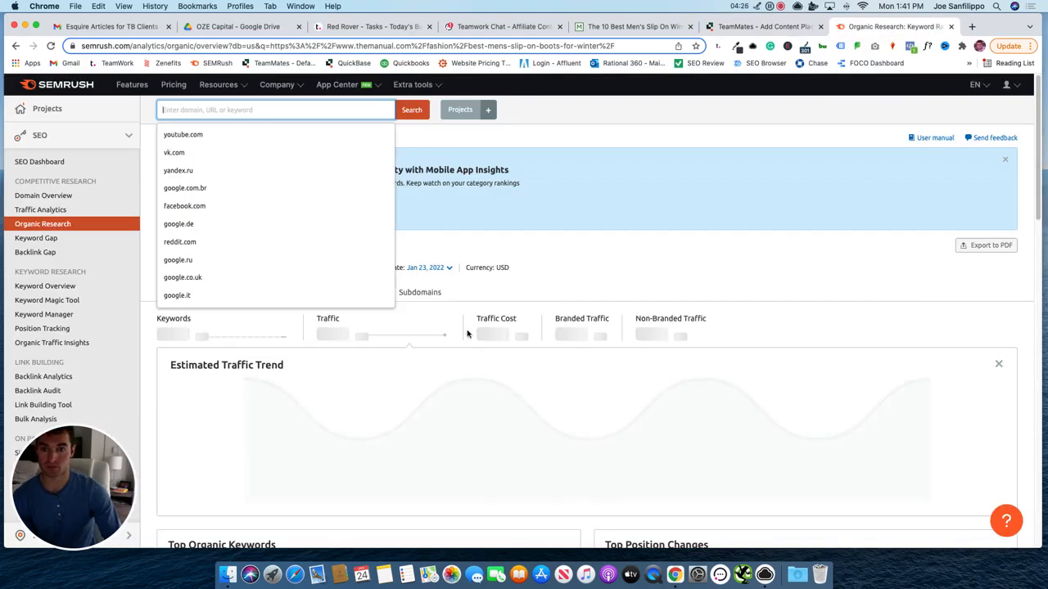
{"action": "scroll", "coordinate": [283, 109], "scroll_direction": "down", "scroll_amount": 2}
{"action": "scroll", "coordinate": [282, 110], "scroll_direction": "up", "scroll_amount": 2}
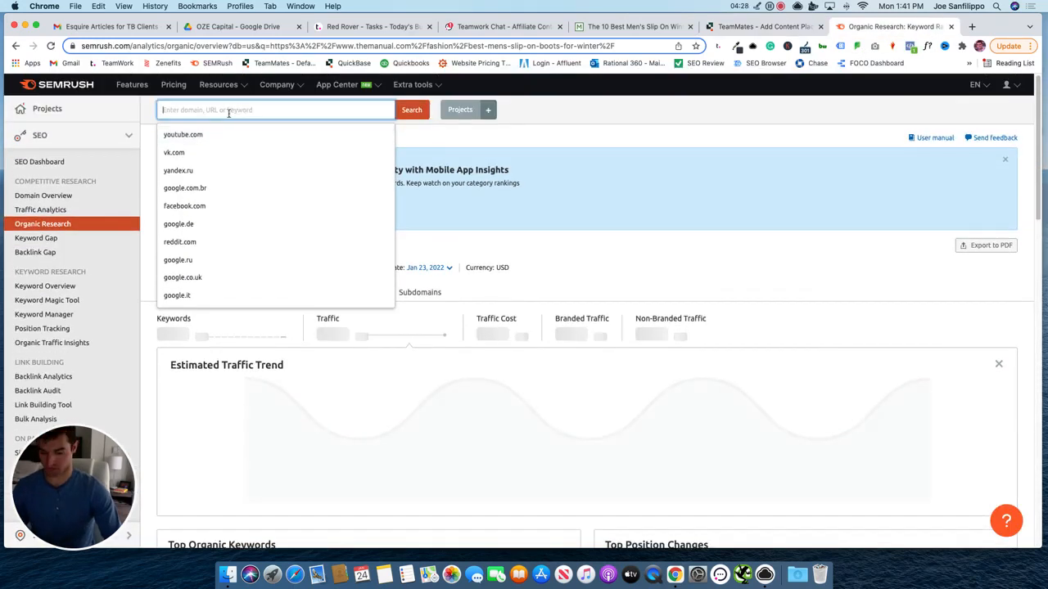
{"action": "type", "text": "https://www.themanual.com/fashion/best-mens-slip-on-boots-for-winter/"}
{"action": "left_click", "coordinate": [403, 111]}
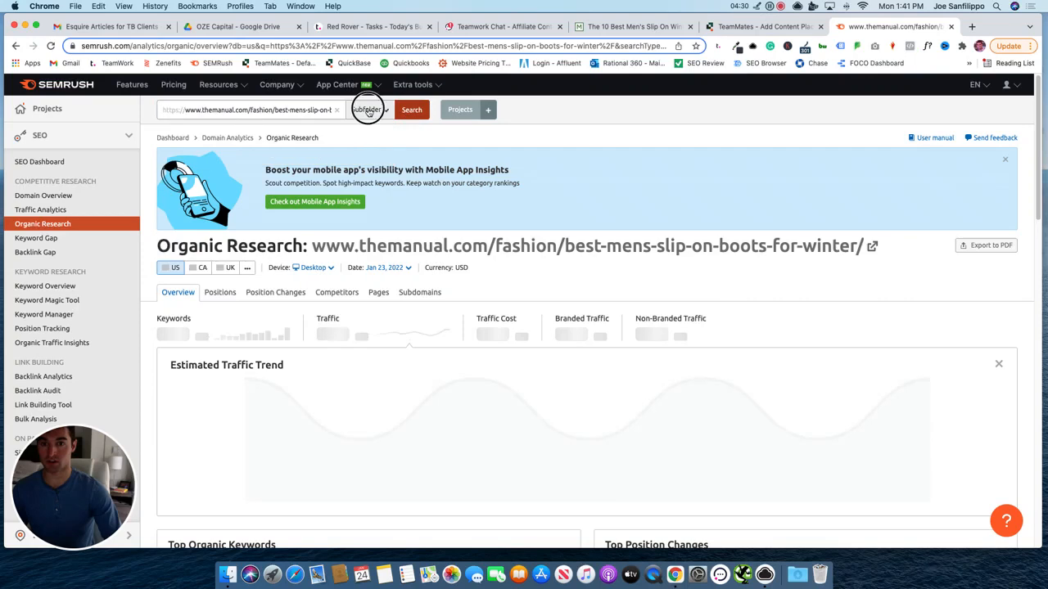
Check the search scope options for the article URL and review its organic traffic and top organic keywords
{"action": "left_click", "coordinate": [368, 111]}
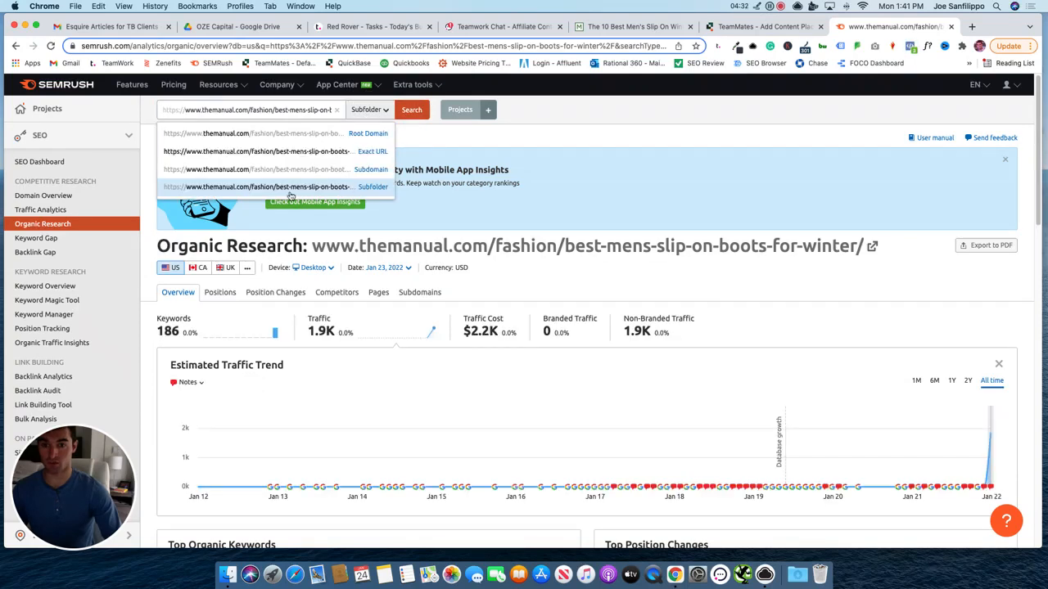
{"action": "left_click", "coordinate": [622, 117]}
{"action": "left_click", "coordinate": [243, 113]}
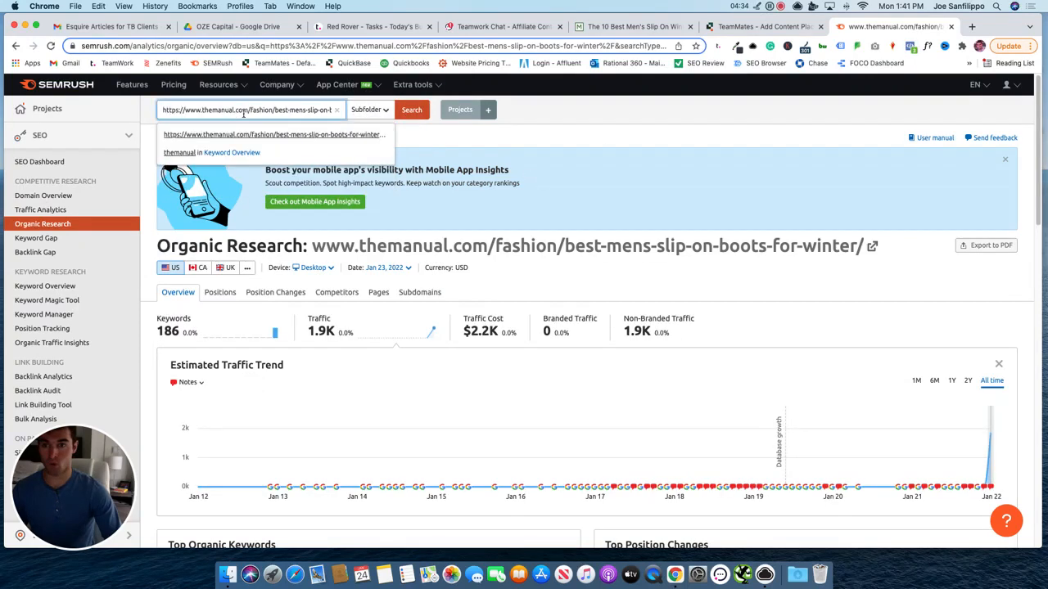
{"action": "left_click", "coordinate": [346, 112]}
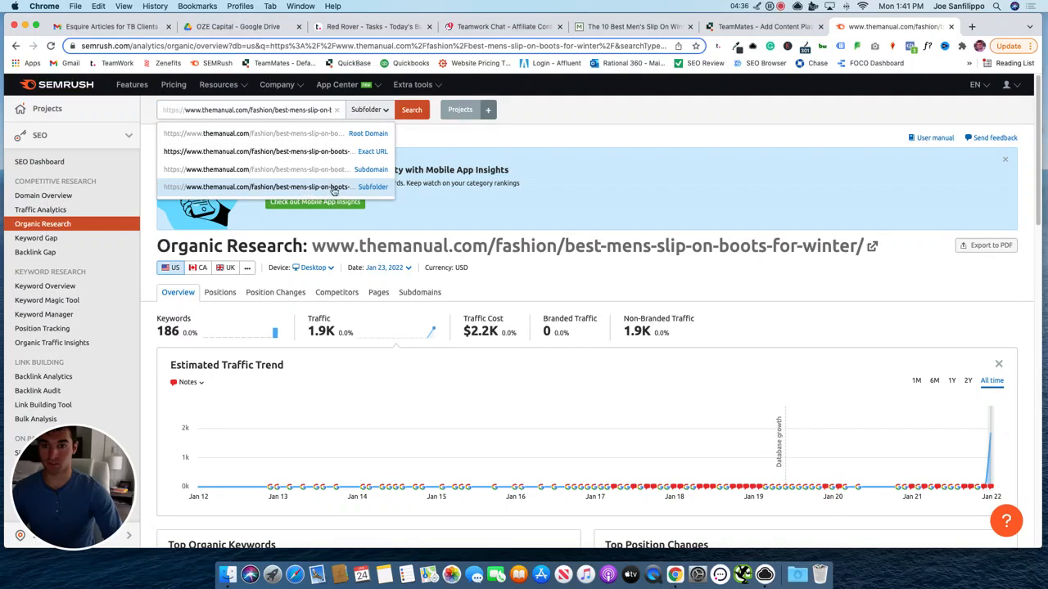
{"action": "left_click", "coordinate": [591, 115]}
{"action": "scroll", "coordinate": [393, 341], "scroll_direction": "down", "scroll_amount": 1}
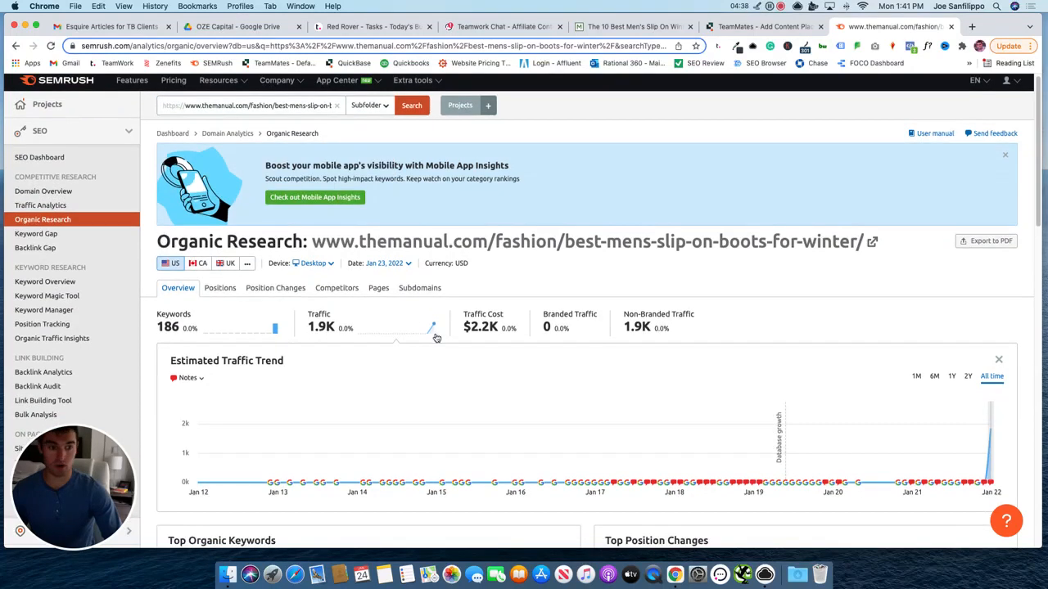
{"action": "scroll", "coordinate": [334, 336], "scroll_direction": "down", "scroll_amount": 3}
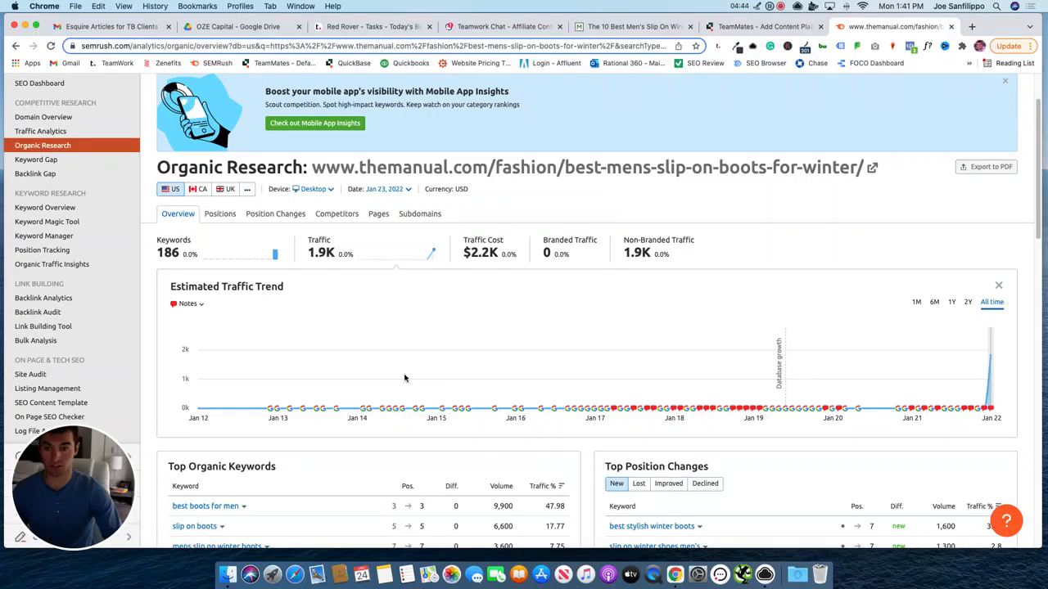
{"action": "scroll", "coordinate": [404, 378], "scroll_direction": "down", "scroll_amount": 8}
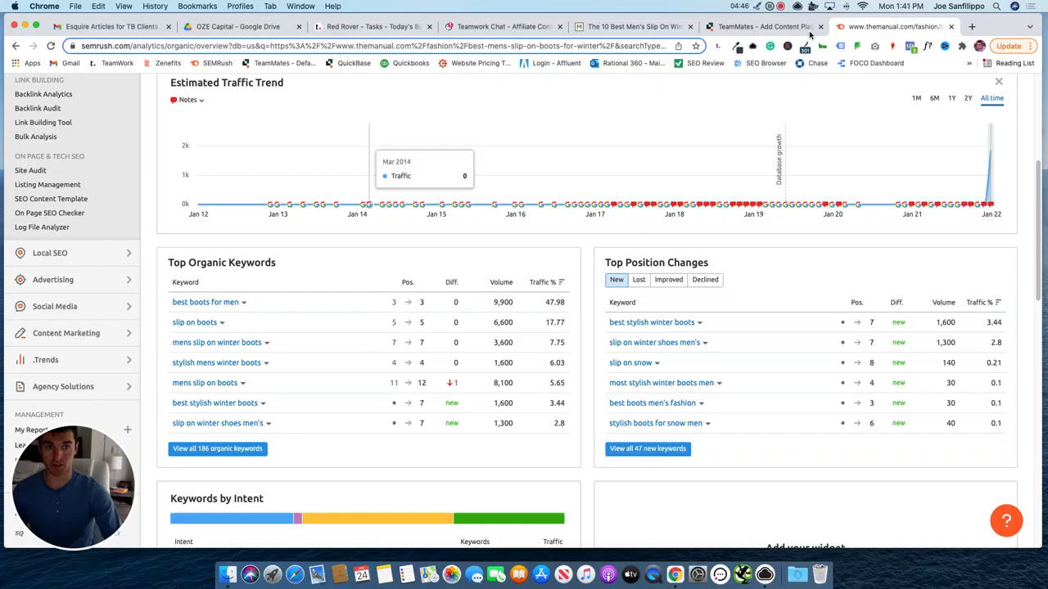
Switch back to the TeamMates placement form and set Search Traffic to 1,900
{"action": "left_click", "coordinate": [743, 30]}
{"action": "scroll", "coordinate": [468, 178], "scroll_direction": "up", "scroll_amount": 3}
{"action": "left_click", "coordinate": [463, 200]}
{"action": "type", "text": "1,900"}
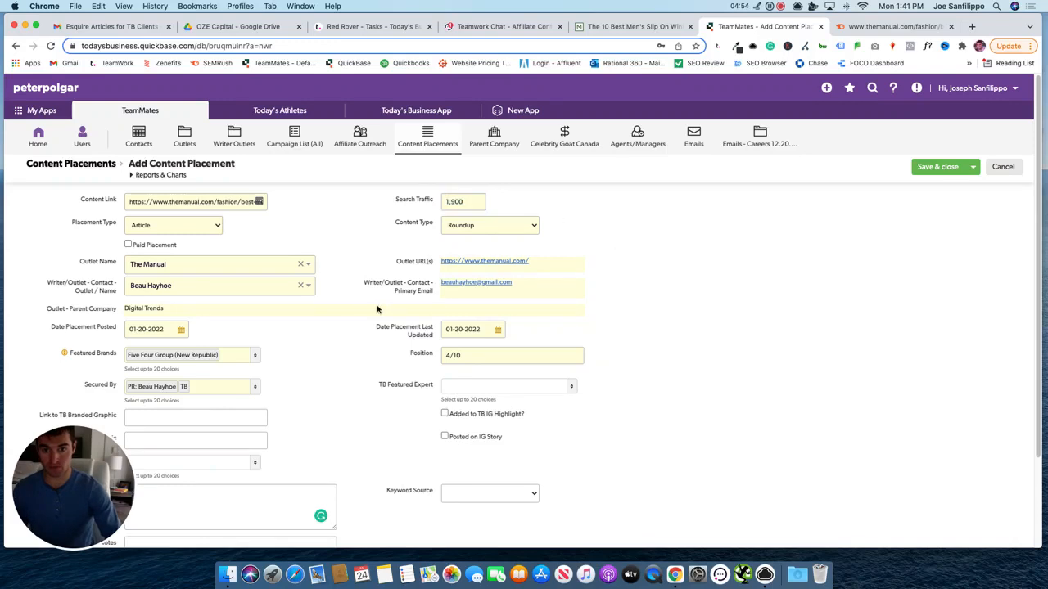
Enter "best boots for men | #3 | 9,900" under Relevant Keywords, taking the rank and volume from Semrush
{"action": "scroll", "coordinate": [361, 309], "scroll_direction": "down", "scroll_amount": 3}
{"action": "left_click", "coordinate": [181, 396]}
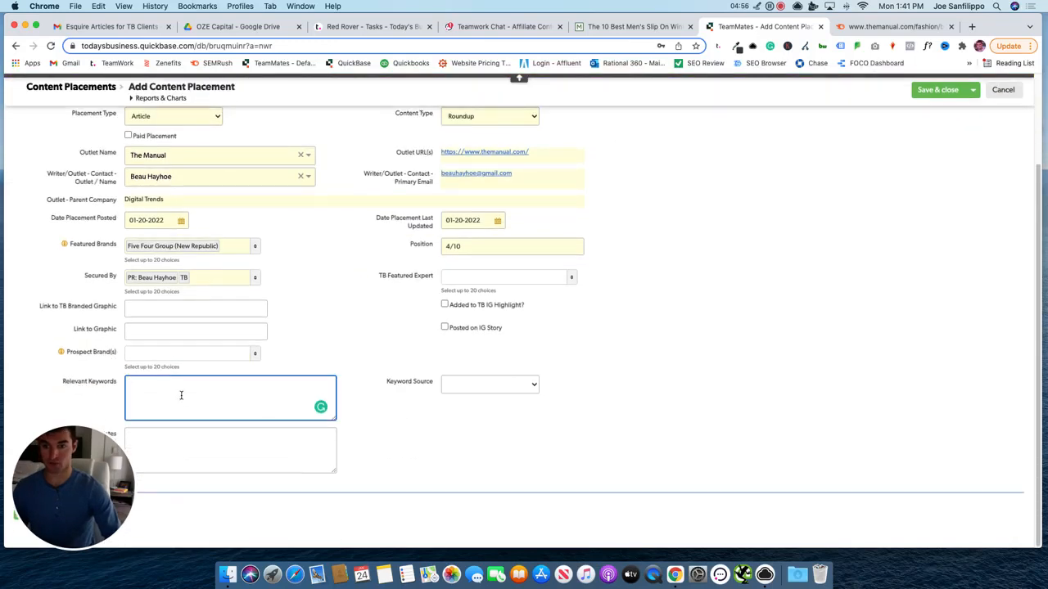
{"action": "left_click", "coordinate": [893, 26]}
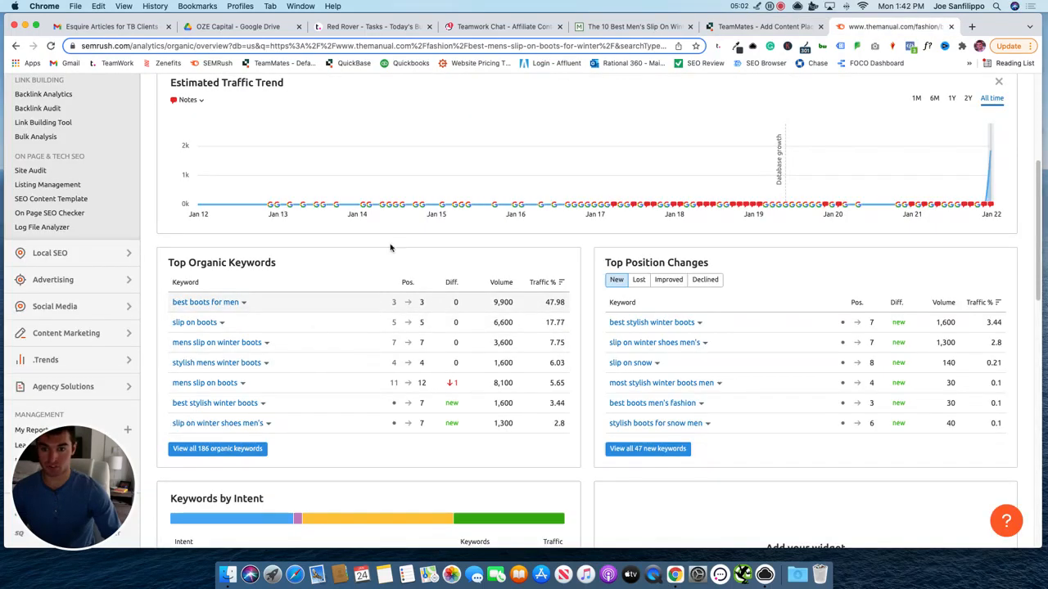
{"action": "left_click", "coordinate": [761, 26]}
{"action": "type", "text": "best boots for men | #3 |"}
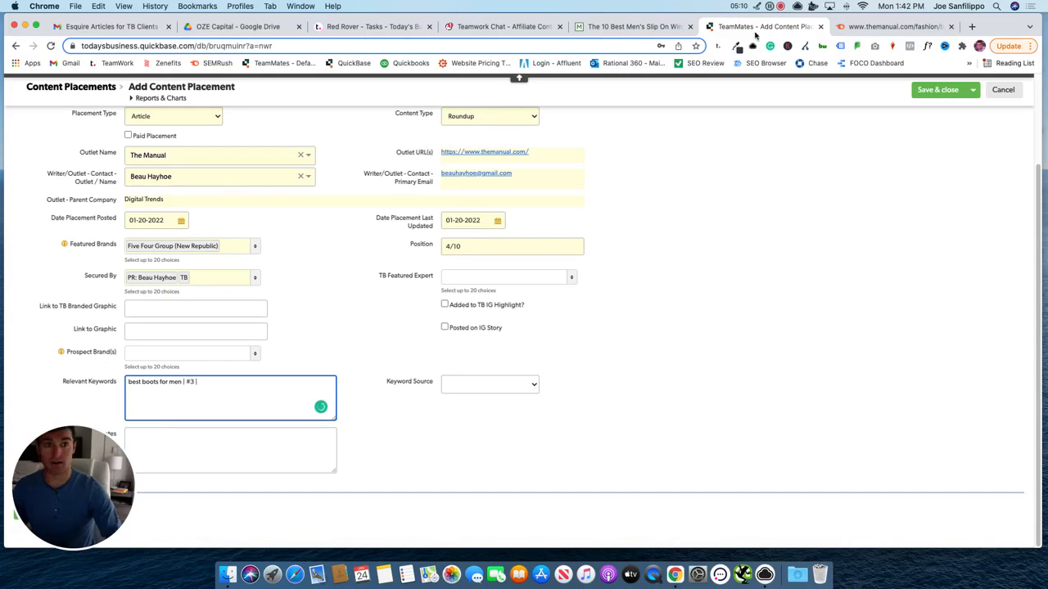
{"action": "left_click", "coordinate": [892, 26]}
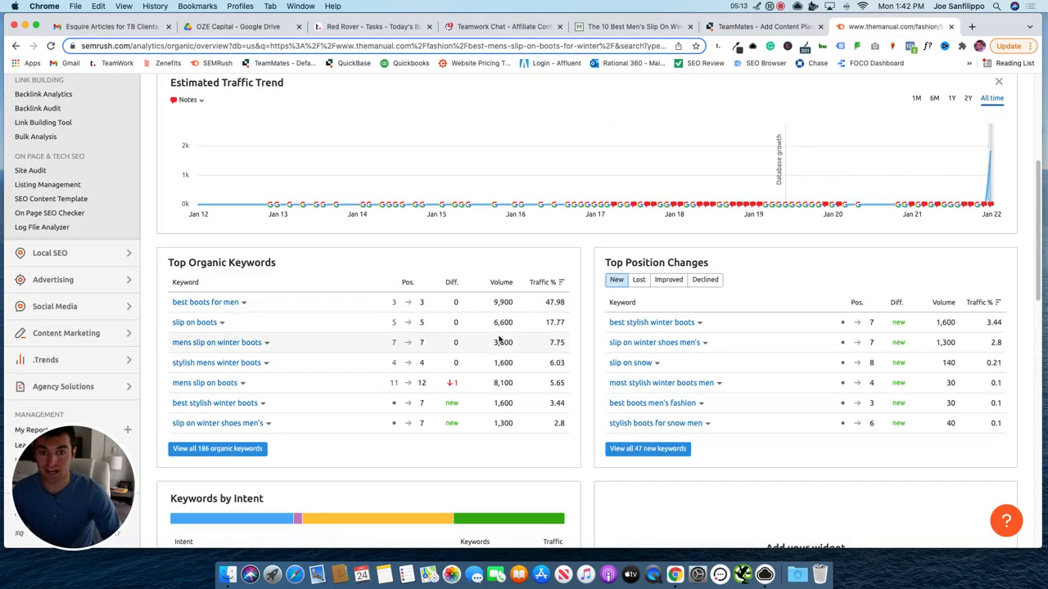
{"action": "left_click", "coordinate": [762, 26]}
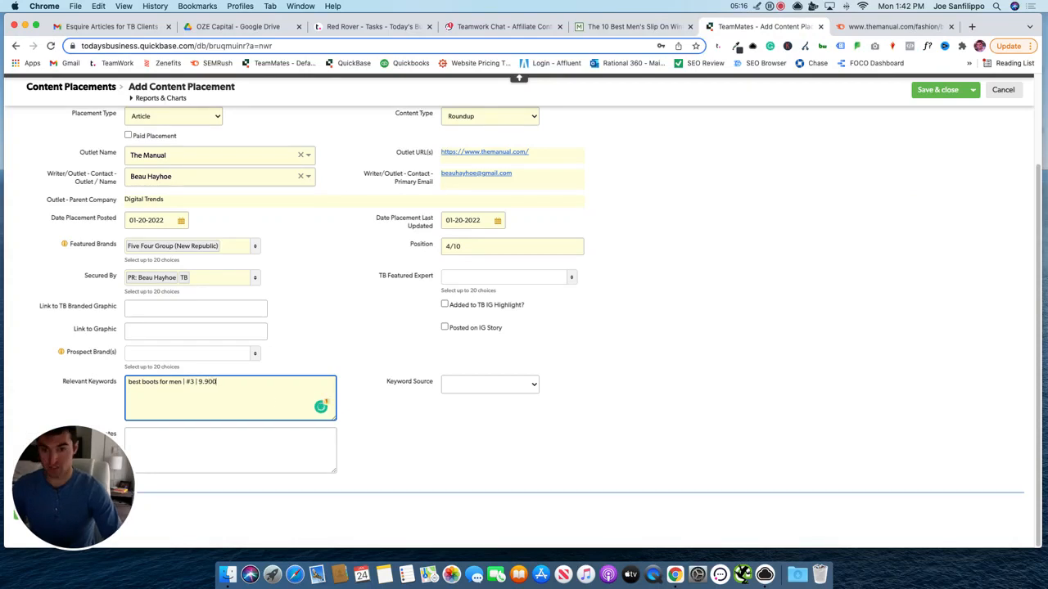
{"action": "key", "text": "Return"}
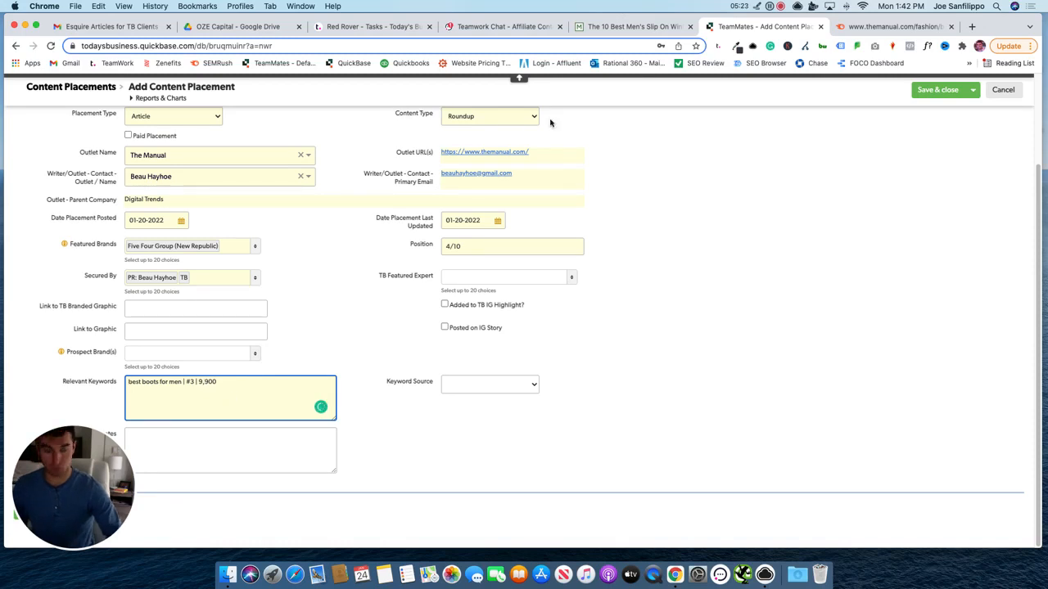
Check the second top keyword in Semrush and add the line "best slip on boots | #5 | 6,600" to Relevant Keywords
{"action": "left_click", "coordinate": [892, 26]}
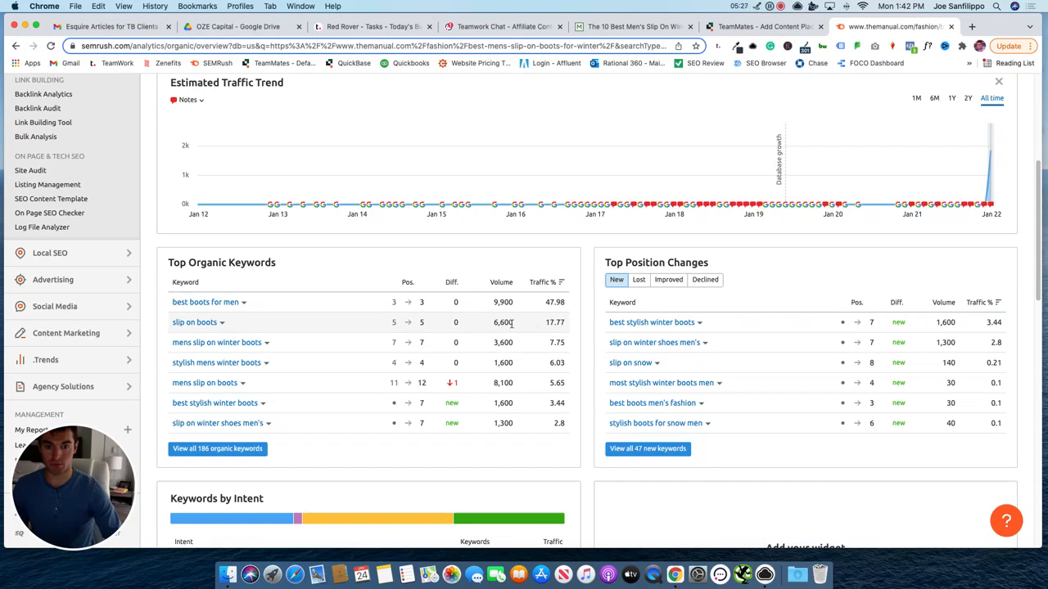
{"action": "left_click", "coordinate": [766, 26]}
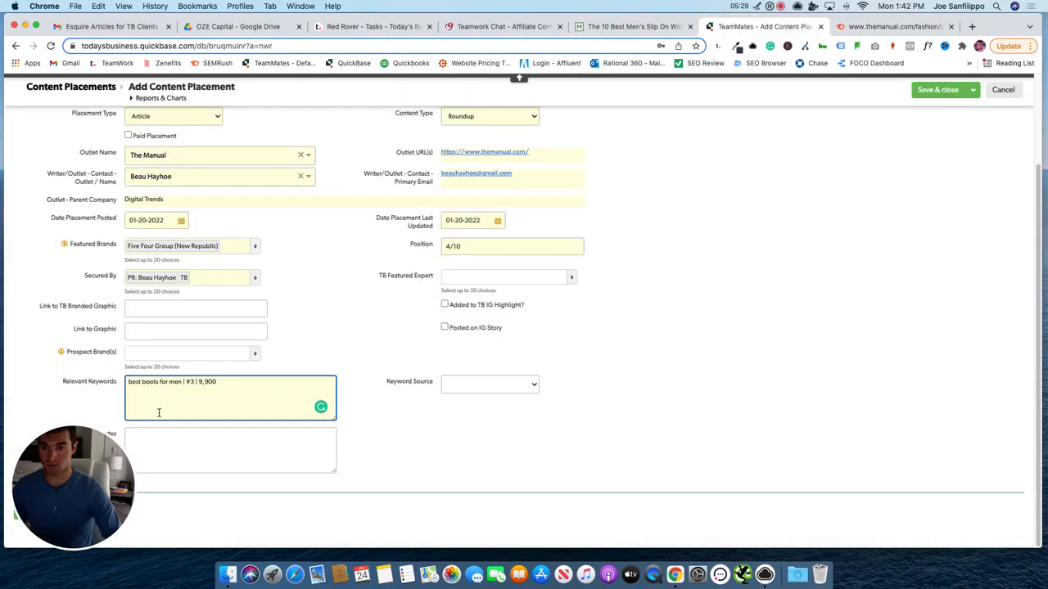
{"action": "type", "text": "best slip on boots | #5 | 6,600"}
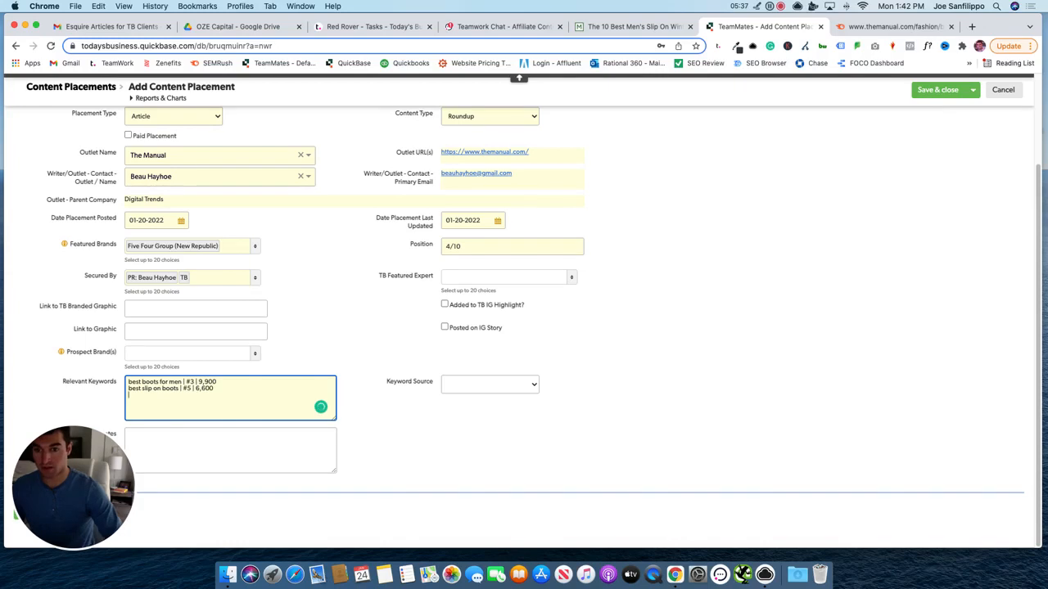
Look up the third top keyword in Semrush and add "mens slip on winter boots | #7 | 3,600" to Relevant Keywords
{"action": "left_click", "coordinate": [893, 26]}
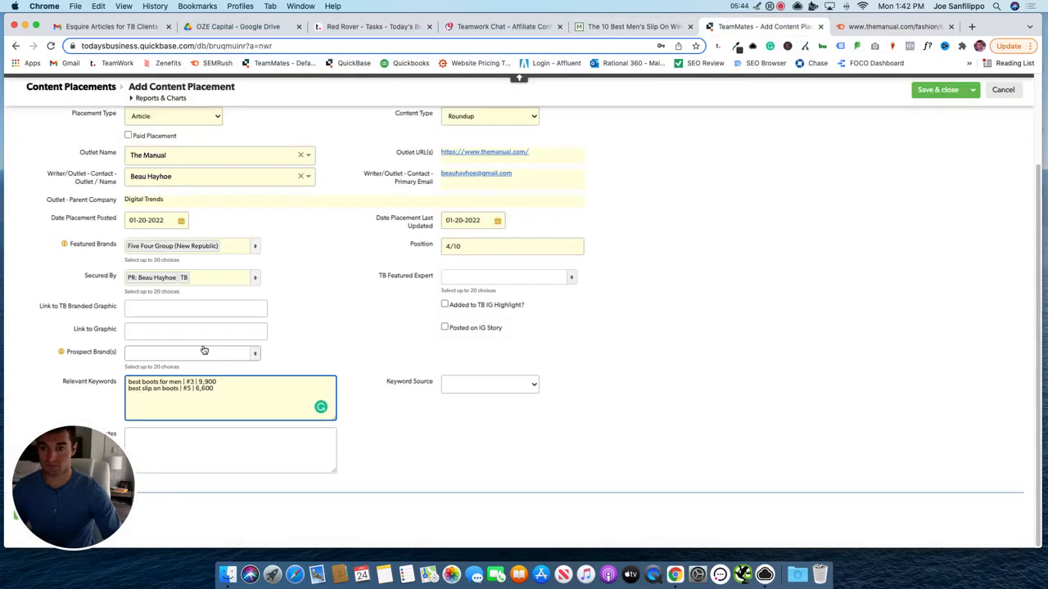
{"action": "type", "text": "mens slip on winter boots | #7 |"}
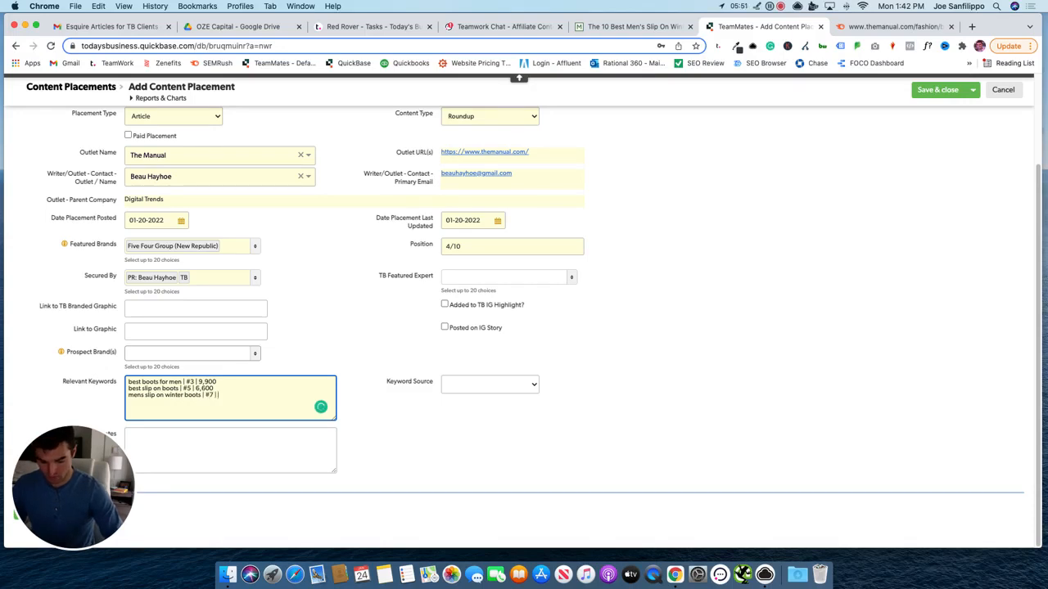
{"action": "left_click", "coordinate": [897, 26]}
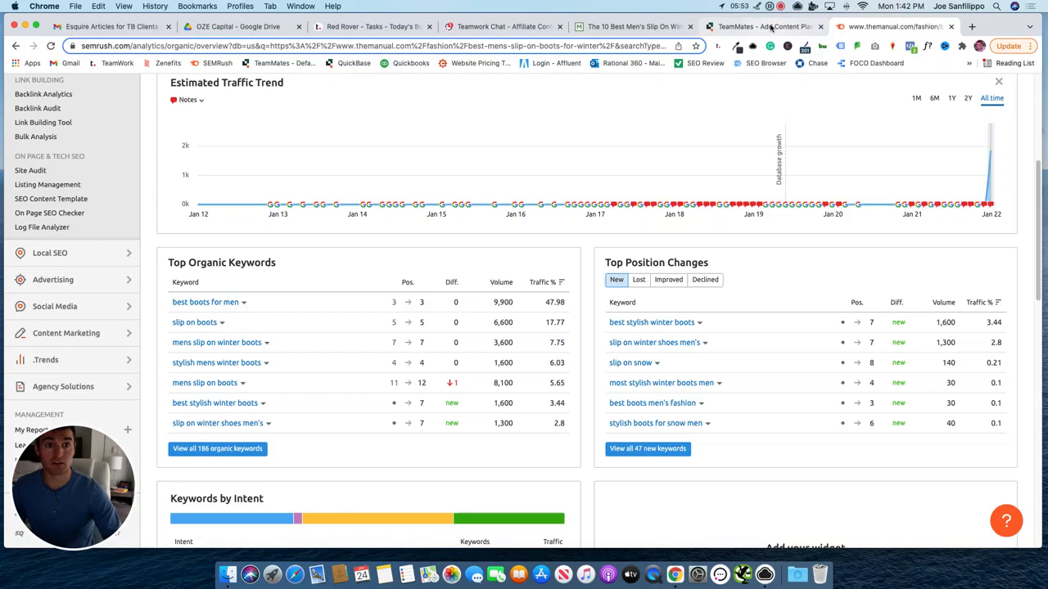
{"action": "left_click", "coordinate": [770, 27]}
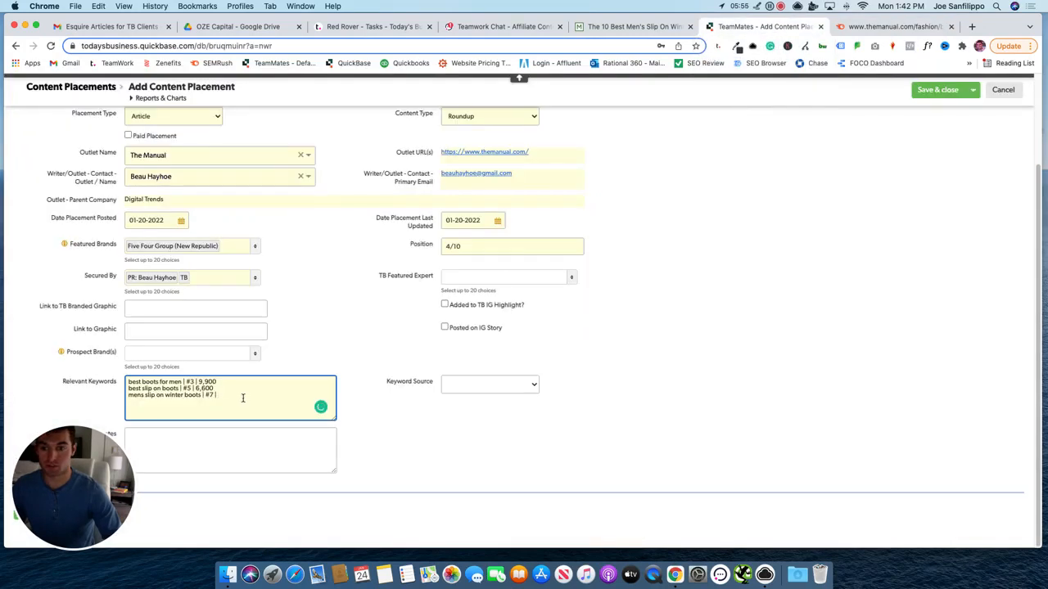
{"action": "type", "text": ",600"}
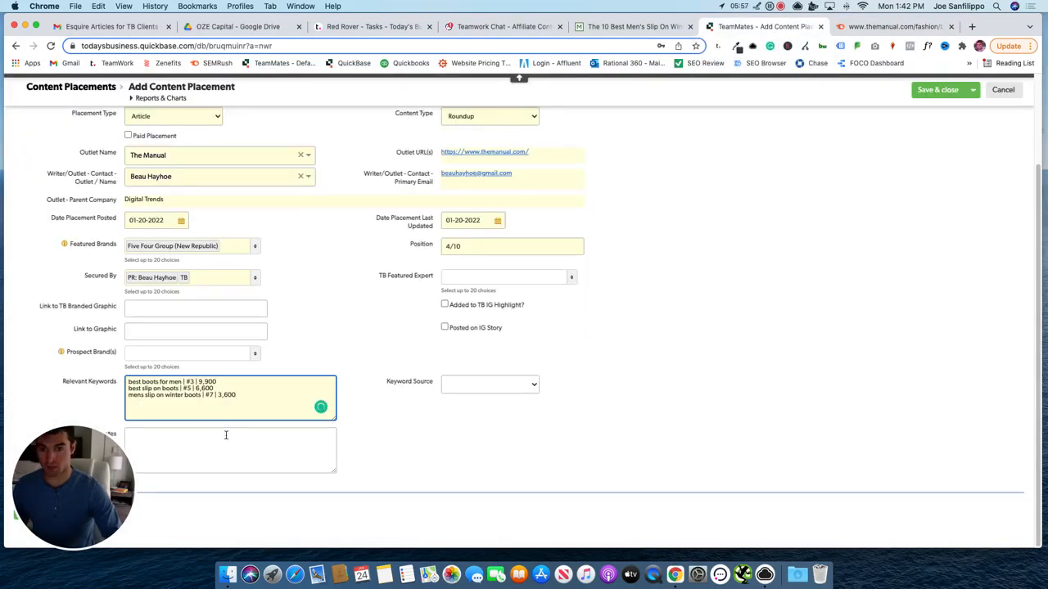
Set the placement's Keyword Source to Other
{"action": "left_click", "coordinate": [415, 383]}
{"action": "left_click", "coordinate": [495, 384]}
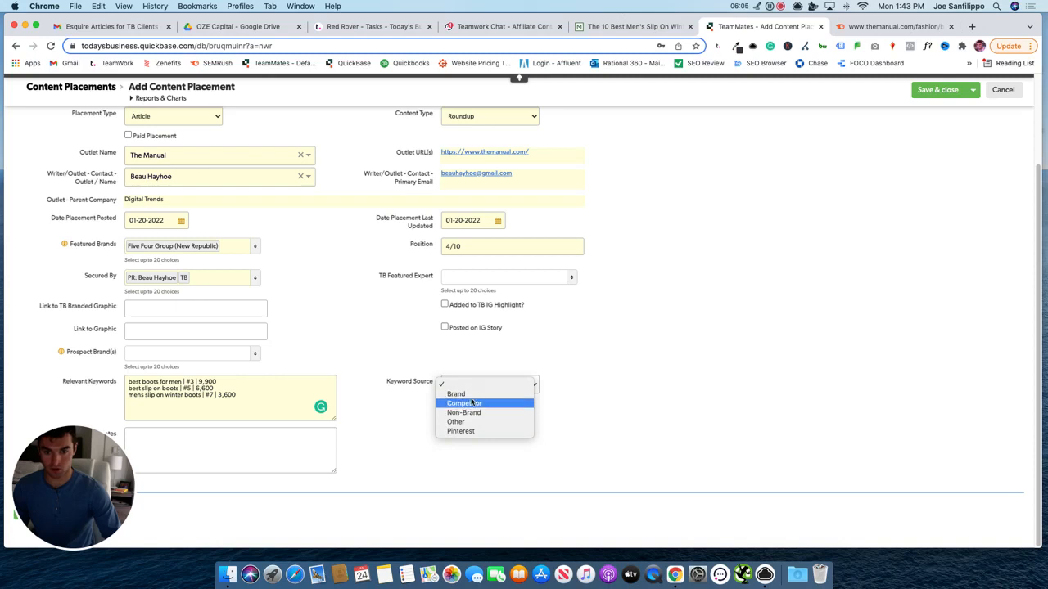
{"action": "left_click", "coordinate": [472, 423]}
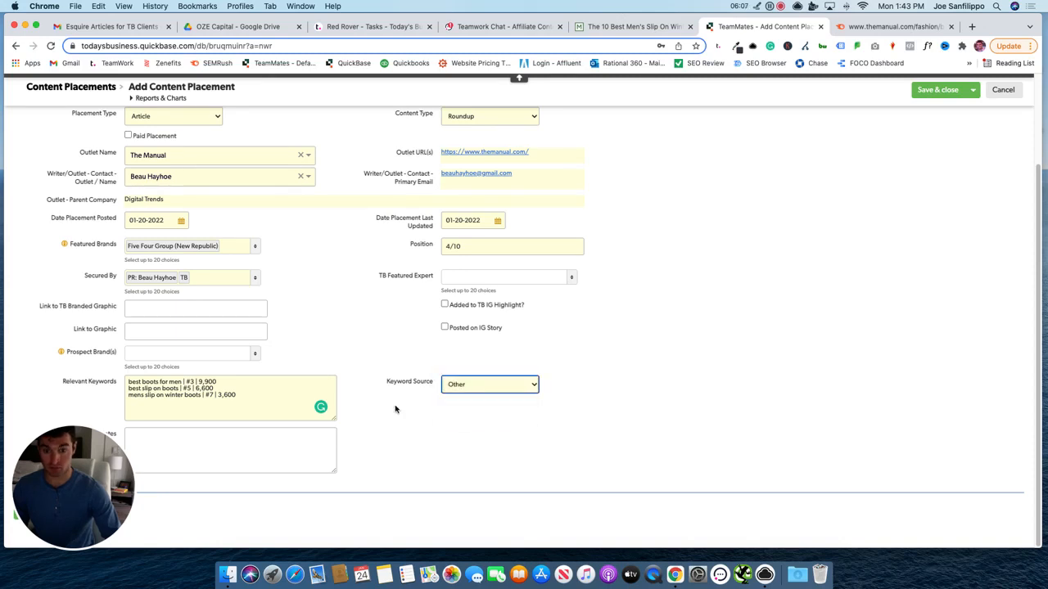
Enter a note that the placement was secured by the article's writer, and look over the completed form
{"action": "left_click", "coordinate": [106, 26]}
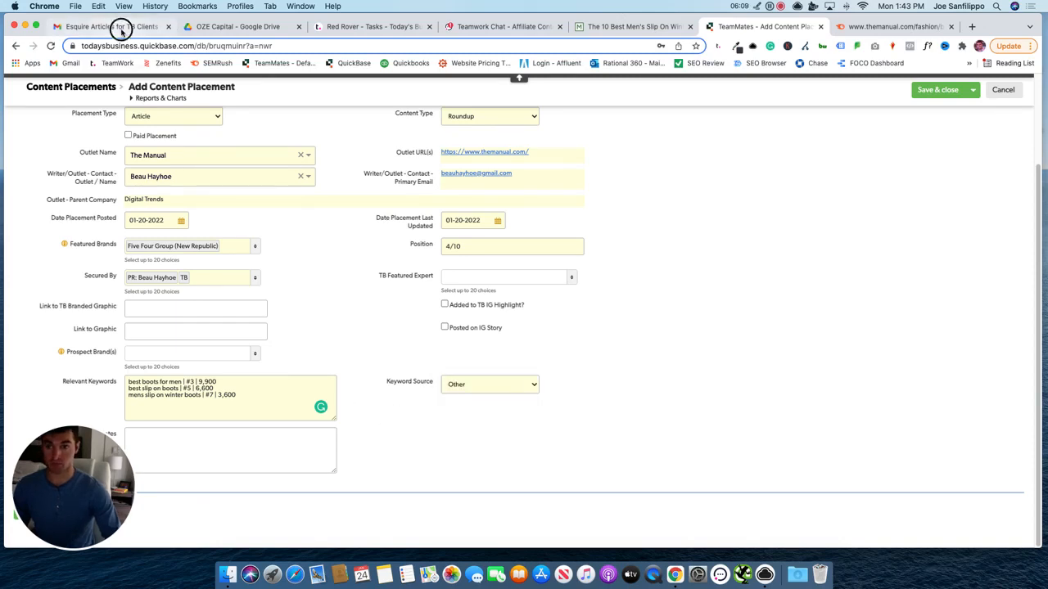
{"action": "left_click", "coordinate": [770, 26]}
{"action": "left_click", "coordinate": [225, 446]}
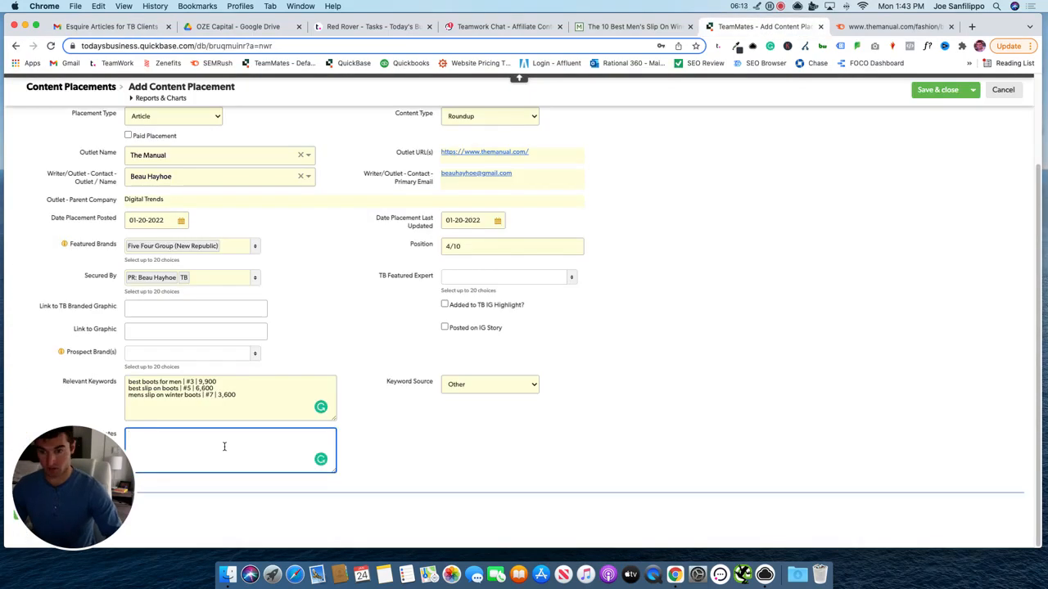
{"action": "type", "text": "Swe"}
{"action": "key", "text": "BackSpace"}
{"action": "type", "text": "cured by Beau"}
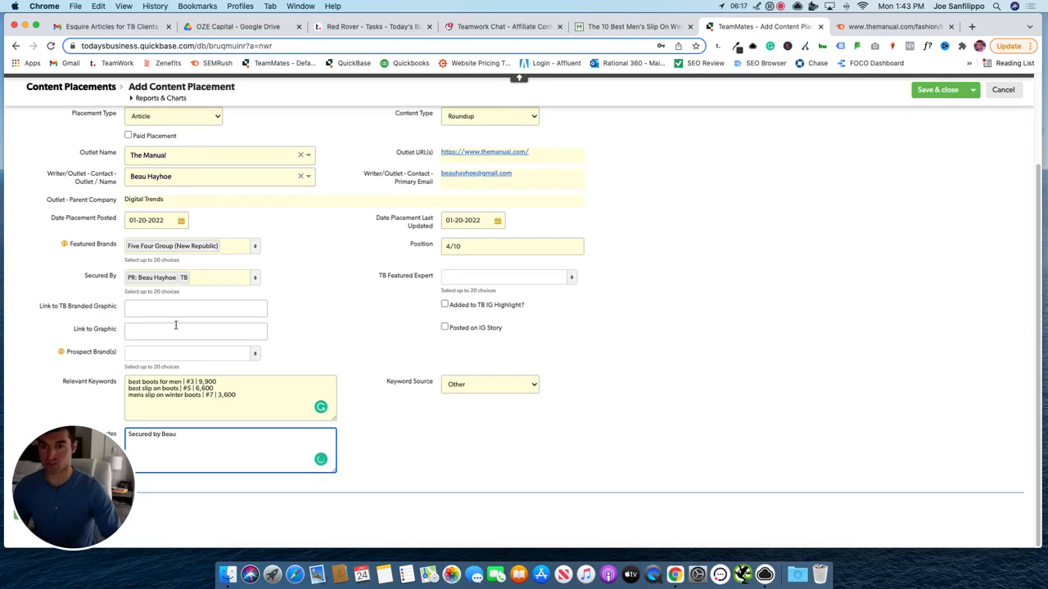
{"action": "left_click", "coordinate": [353, 326]}
{"action": "scroll", "coordinate": [352, 326], "scroll_direction": "up", "scroll_amount": 2}
{"action": "scroll", "coordinate": [263, 450], "scroll_direction": "down", "scroll_amount": 1}
{"action": "scroll", "coordinate": [262, 445], "scroll_direction": "down", "scroll_amount": 1}
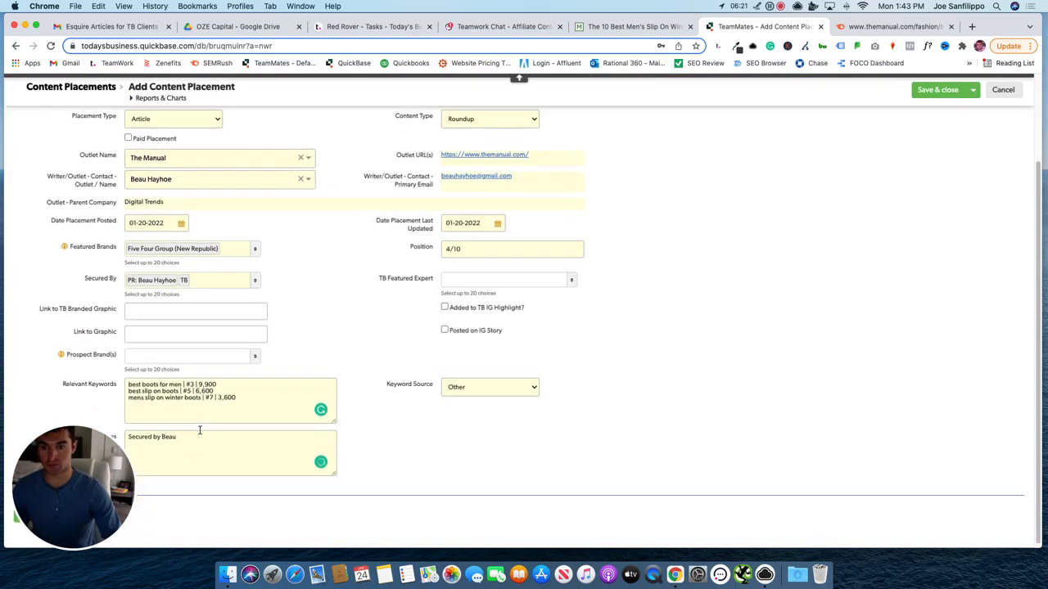
Return to The Manual article and open the shop link for the New Republic Maison Leather Jodphur Boots
{"action": "left_click", "coordinate": [635, 26]}
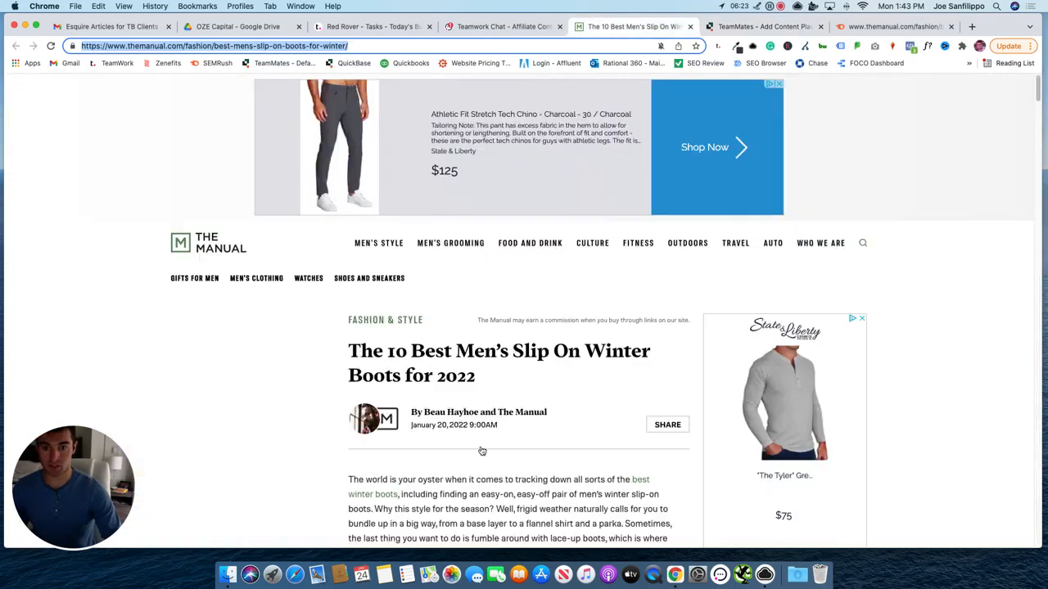
{"action": "scroll", "coordinate": [524, 450], "scroll_direction": "down", "scroll_amount": 15}
{"action": "scroll", "coordinate": [522, 450], "scroll_direction": "down", "scroll_amount": 12}
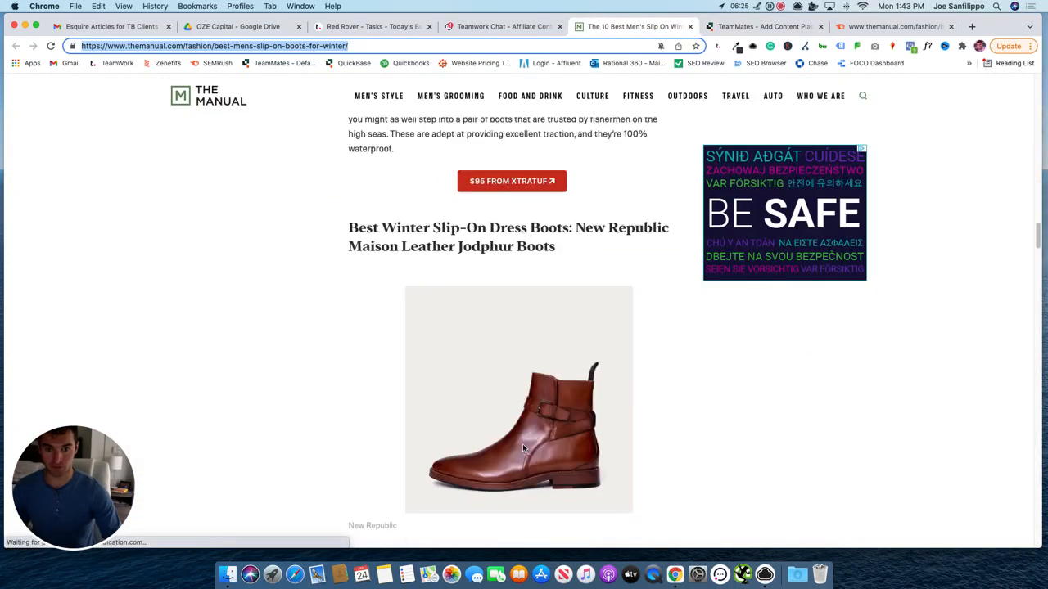
{"action": "scroll", "coordinate": [515, 344], "scroll_direction": "up", "scroll_amount": 1}
{"action": "left_click", "coordinate": [512, 259]}
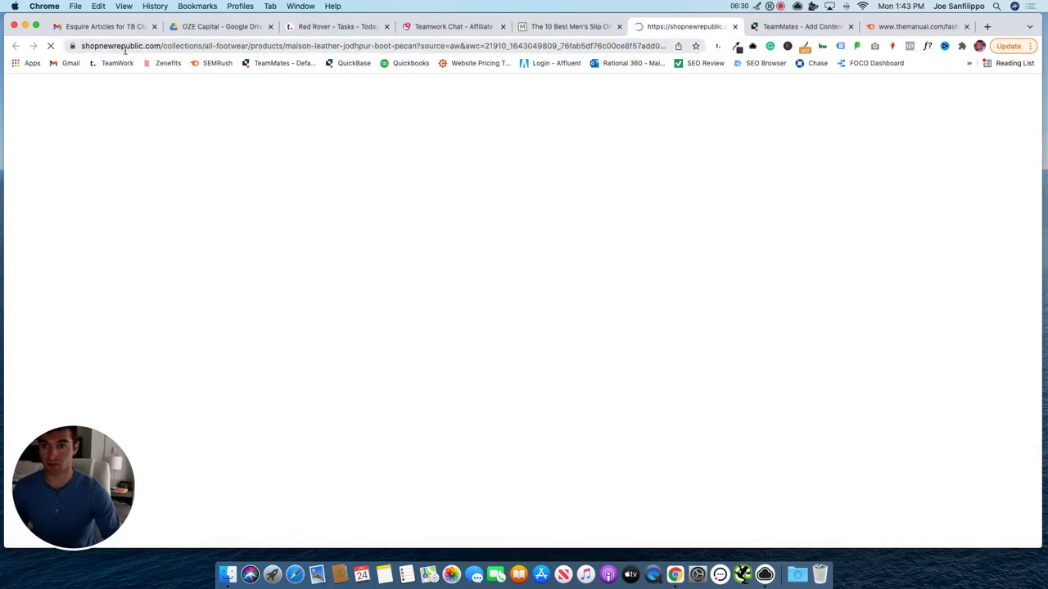
Check the end of the boot page's affiliate URL for its tracking source and add "Using Skimlinks" on a new line of the placement's notes
{"action": "left_click", "coordinate": [484, 45]}
{"action": "key", "text": "Right"}
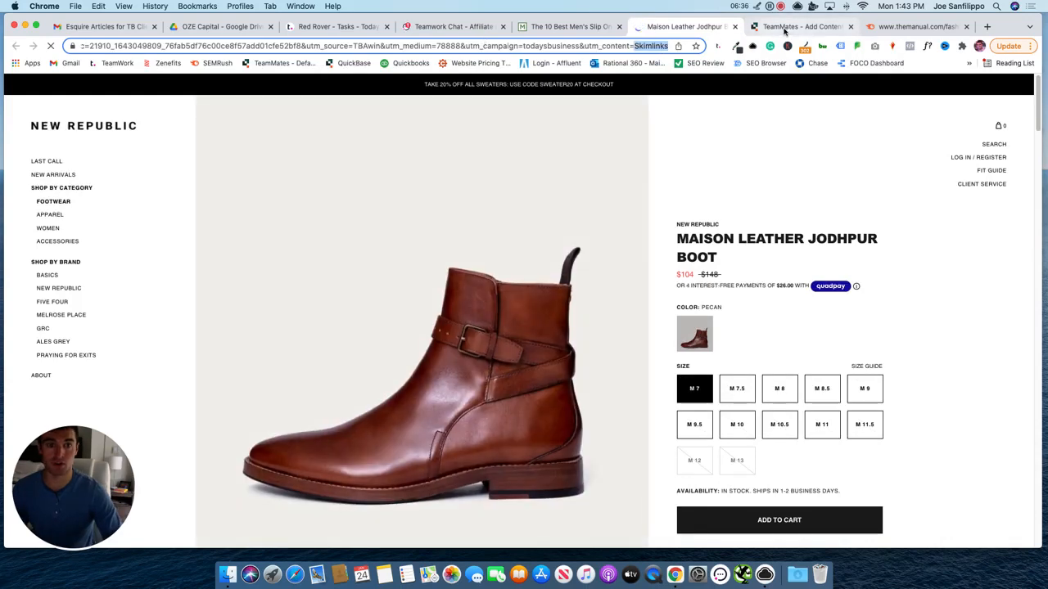
{"action": "left_click", "coordinate": [798, 27]}
{"action": "key", "text": "Return"}
{"action": "type", "text": "Using Sk"}
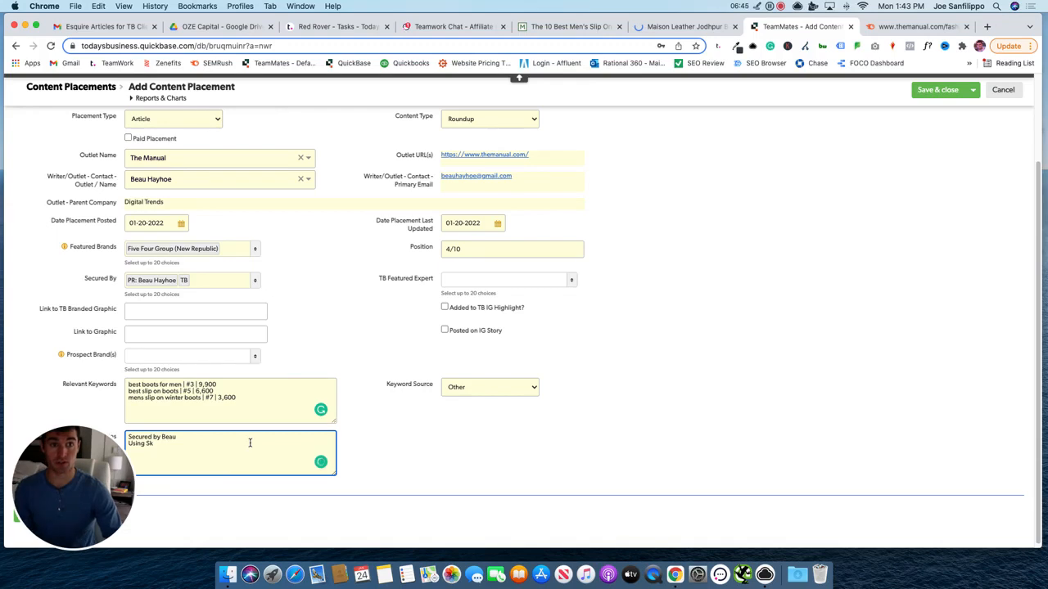
{"action": "type", "text": "imlinks"}
Look over the completed content placement form, then save and close the record
{"action": "scroll", "coordinate": [419, 426], "scroll_direction": "up", "scroll_amount": 2}
{"action": "scroll", "coordinate": [418, 453], "scroll_direction": "down", "scroll_amount": 2}
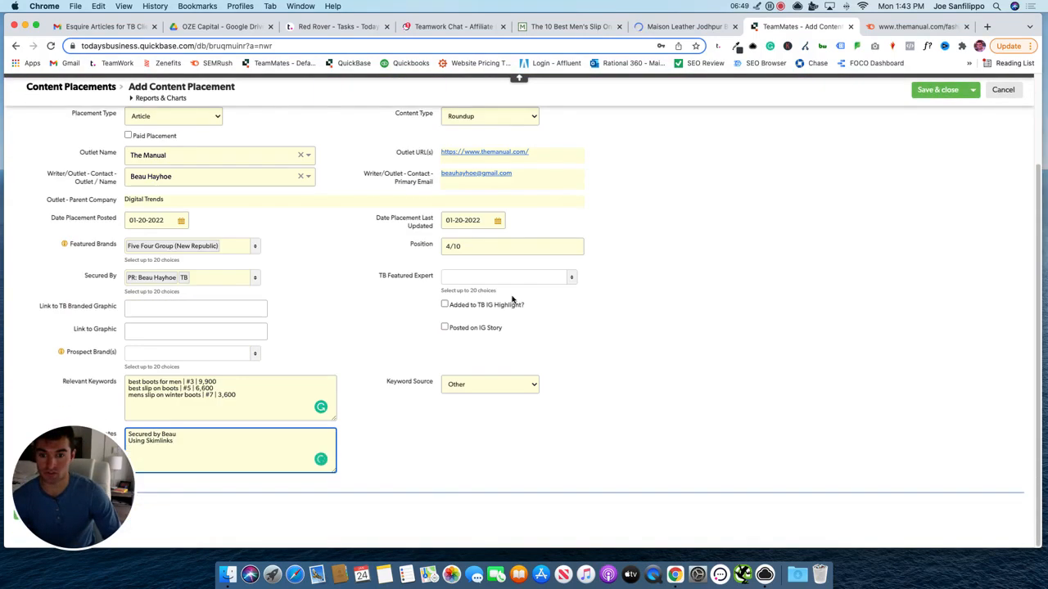
{"action": "left_click", "coordinate": [926, 91]}
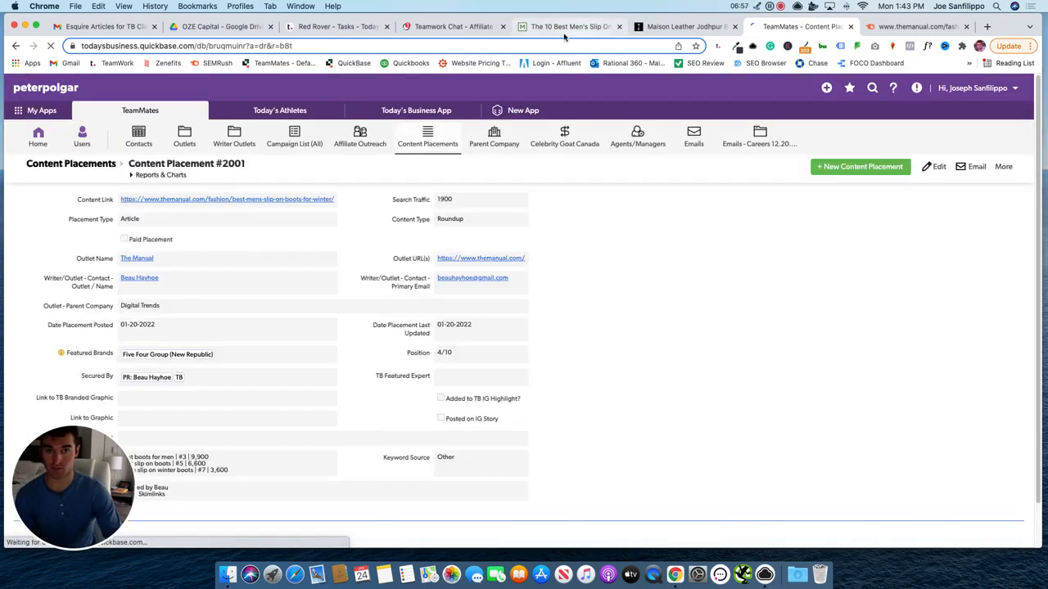
In Teamwork Chat's Affiliate Content Placements channel, quote The Manual winter boots message and send the reply "this has now been added to Teammates"
{"action": "left_click", "coordinate": [452, 26]}
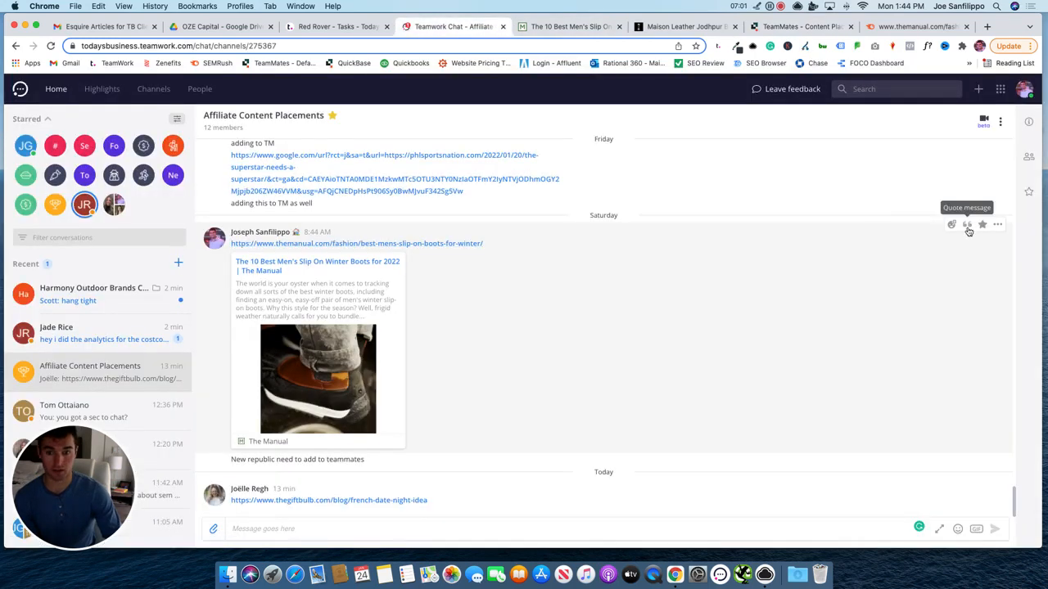
{"action": "left_click", "coordinate": [967, 224]}
{"action": "type", "text": "this has now been a"}
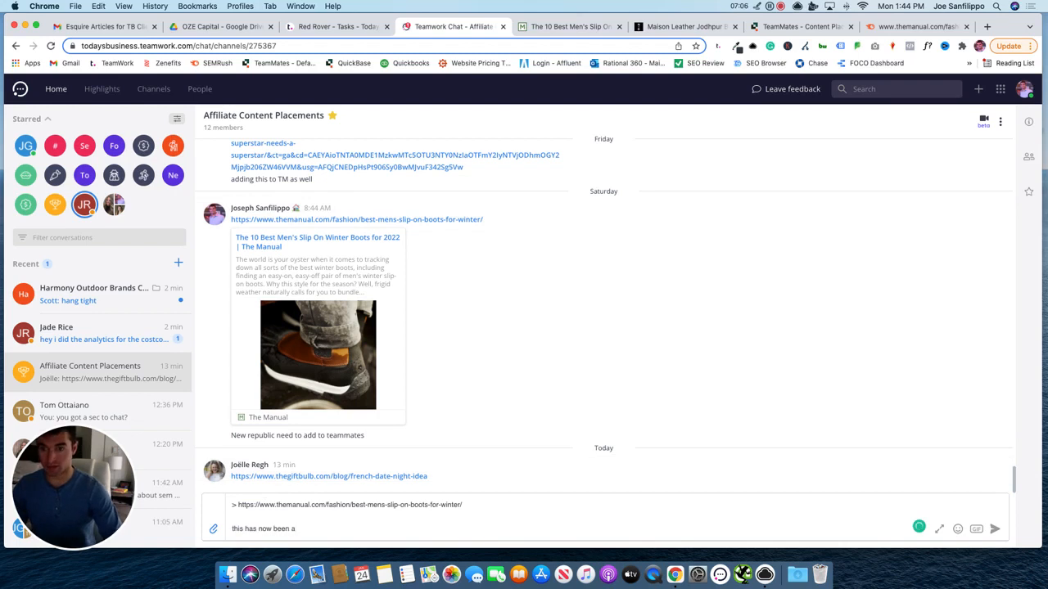
{"action": "type", "text": "dded to Teammates"}
{"action": "key", "text": "Return"}
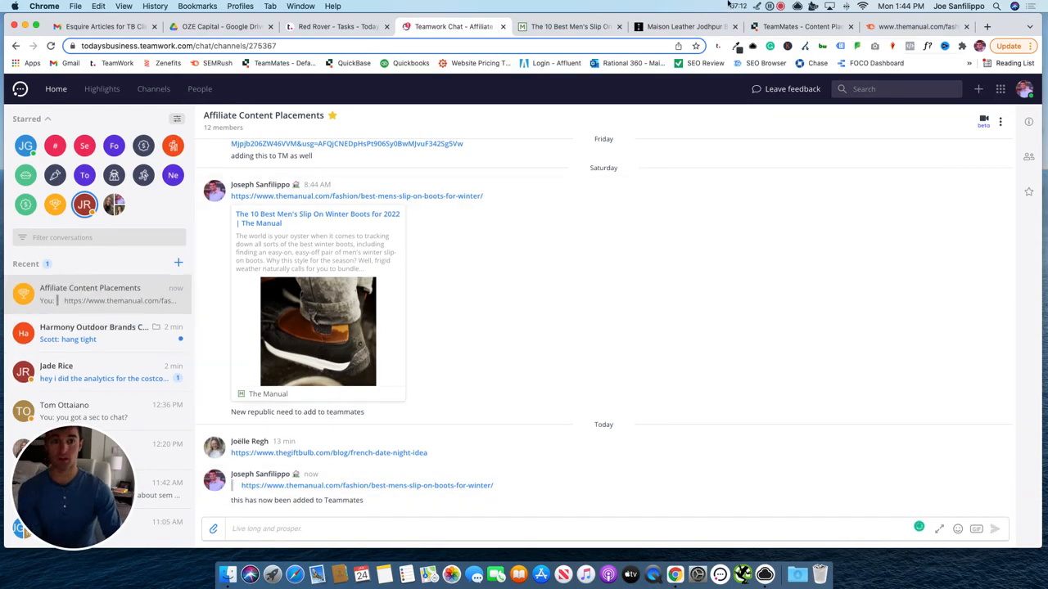